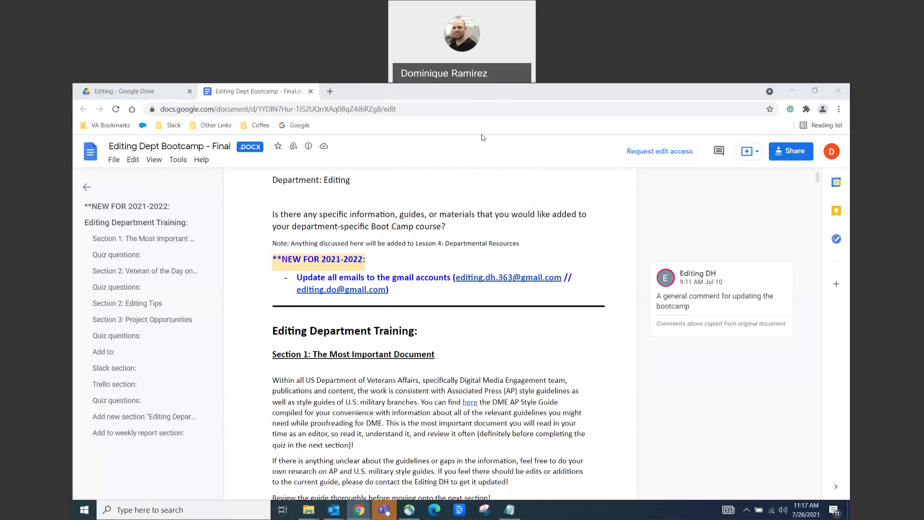
# Focus the Editing Dept Bootcamp document below its Section 1 heading
pyautogui.click(559, 366)
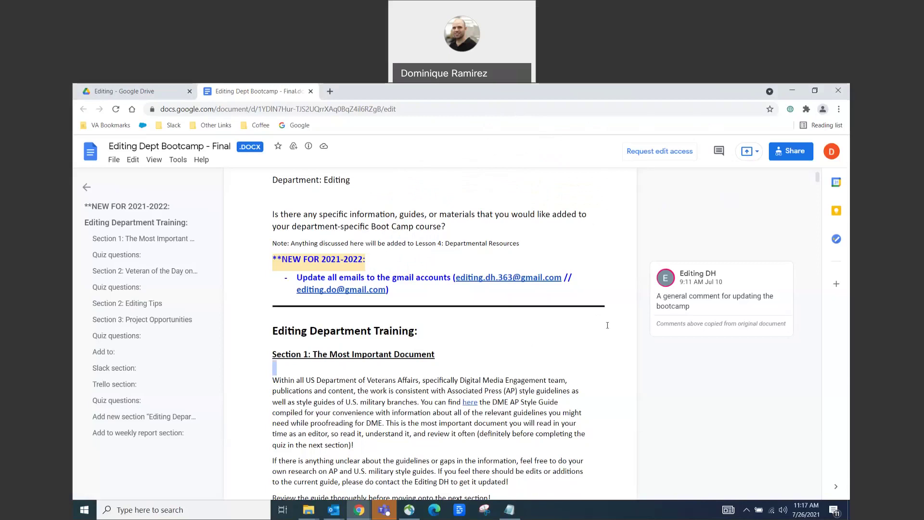
pyautogui.click(464, 377)
# Back in the course editor, dismiss the Slack lesson dialog and Update the Boot Camp for Editing course
pyautogui.hotkey('alt', 'Tab')
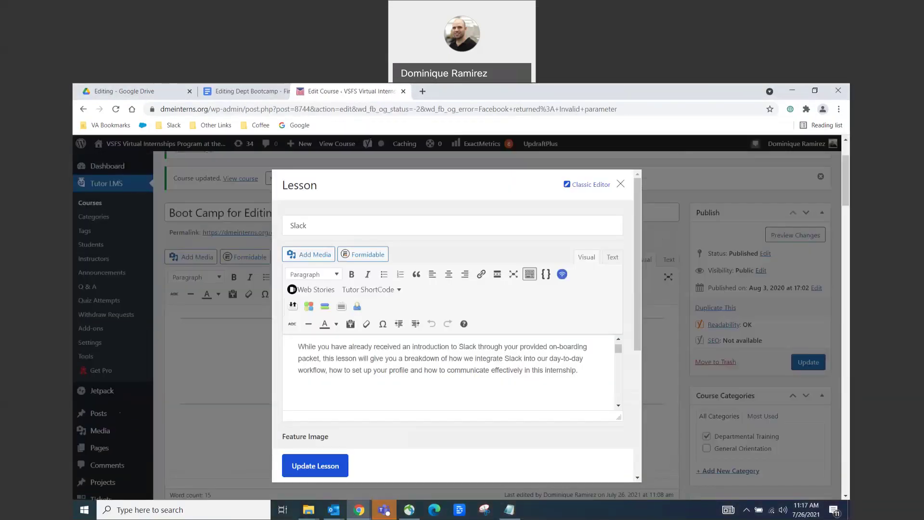
pyautogui.click(620, 185)
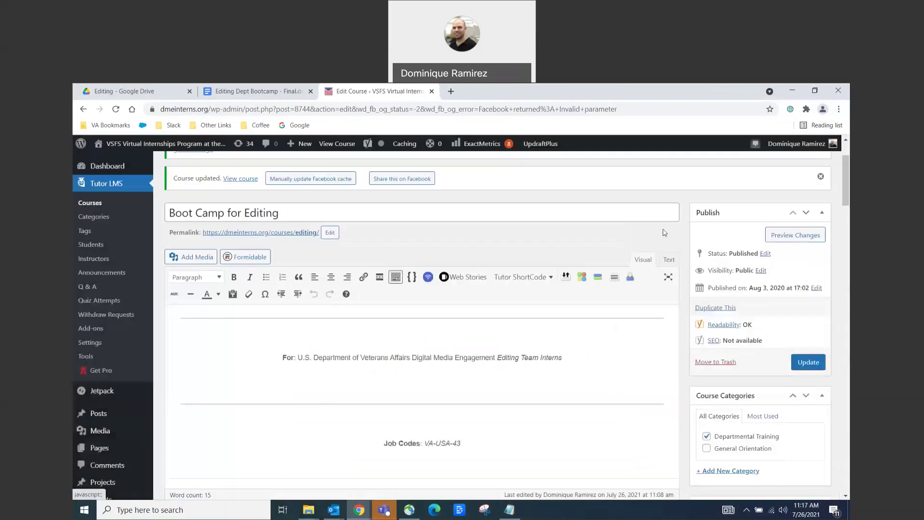
pyautogui.scroll(2, 544, 264)
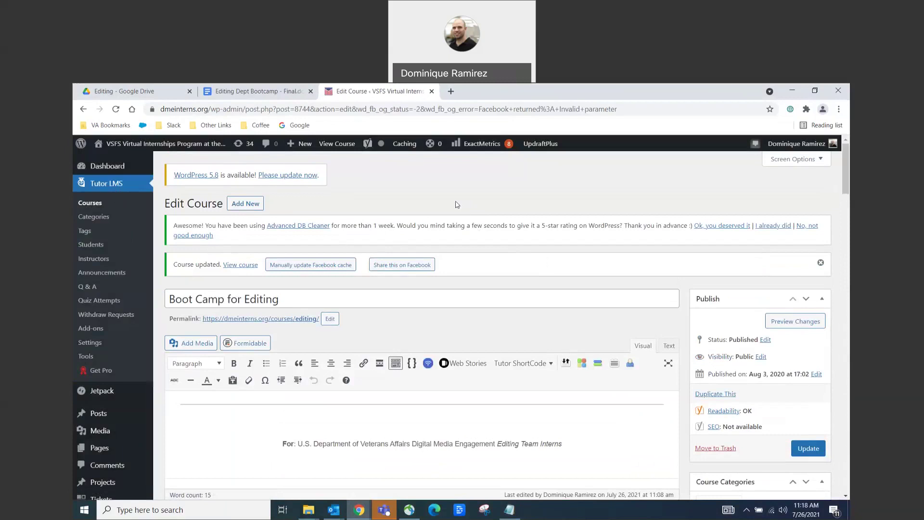
pyautogui.click(810, 448)
# In a new tab, go to dmeinterns.org and open Links For New Interns > DME Boot Camp
pyautogui.hotkey('ctrl', 't')
pyautogui.write('dme')
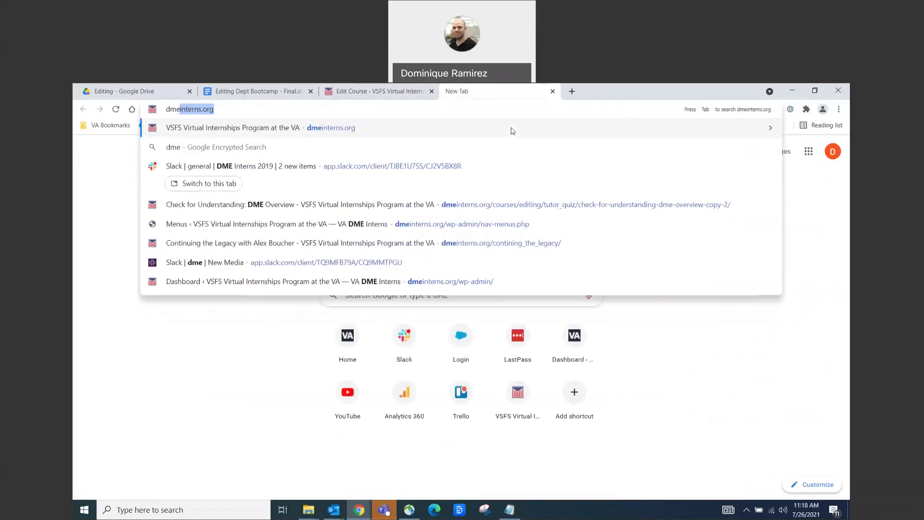
pyautogui.press('Return')
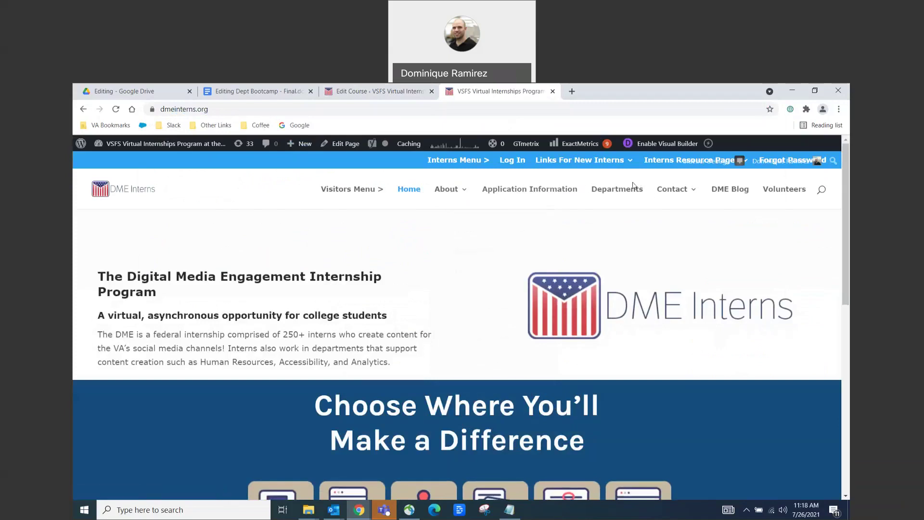
pyautogui.moveTo(581, 161)
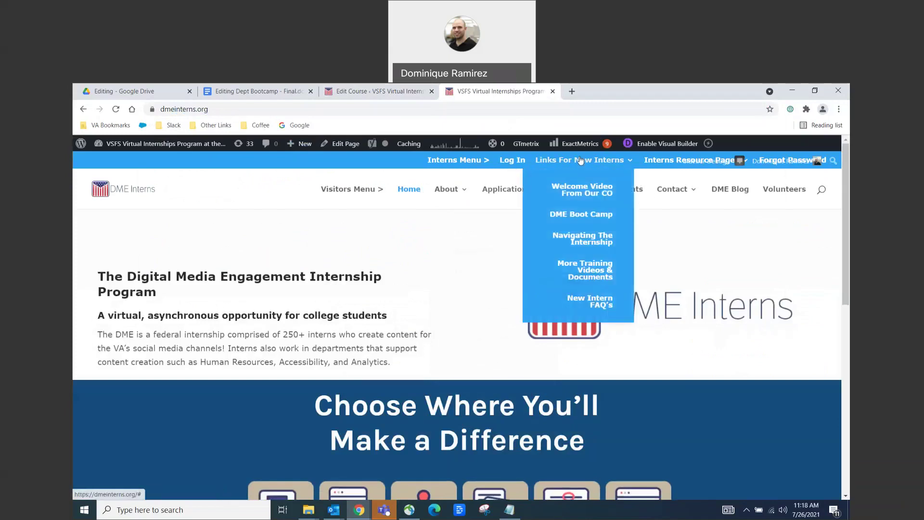
pyautogui.click(594, 214)
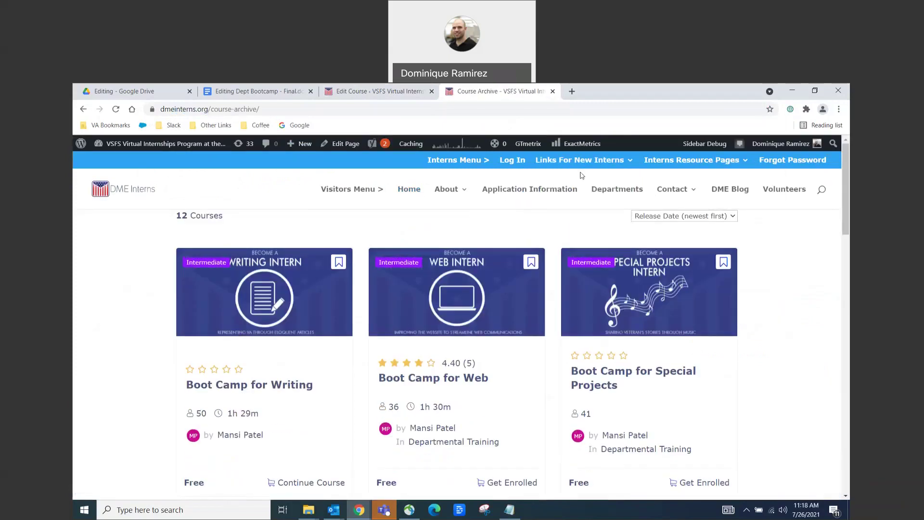
# Find Boot Camp for Editing in the boot camp list and open its course page
pyautogui.scroll(-3, 512, 353)
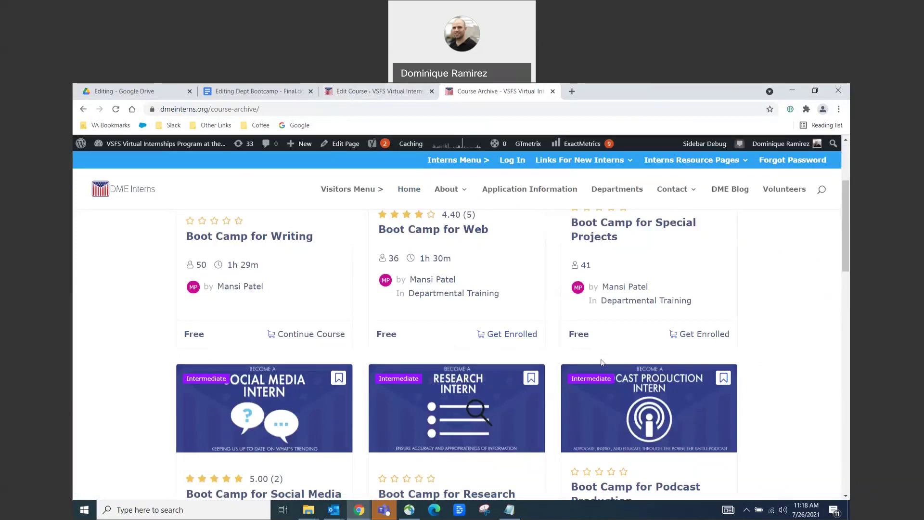
pyautogui.scroll(-3, 777, 375)
pyautogui.scroll(-2, 778, 375)
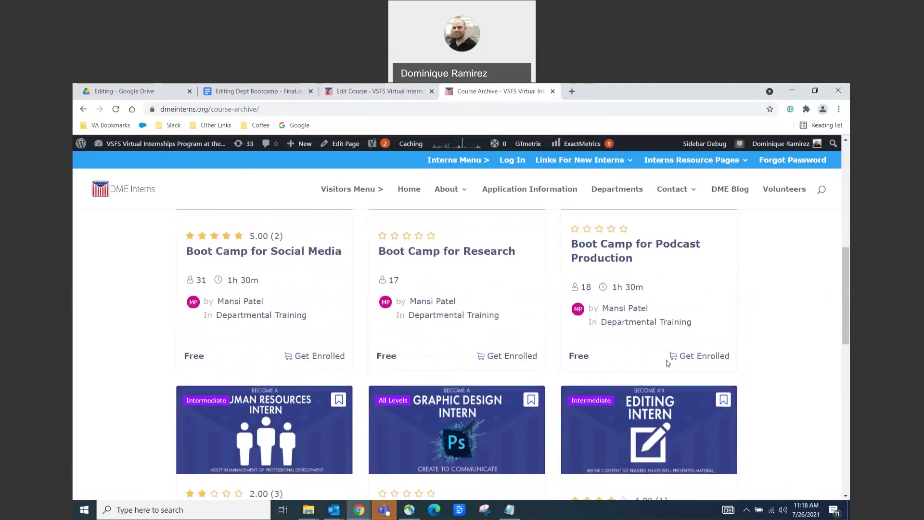
pyautogui.scroll(-3, 654, 400)
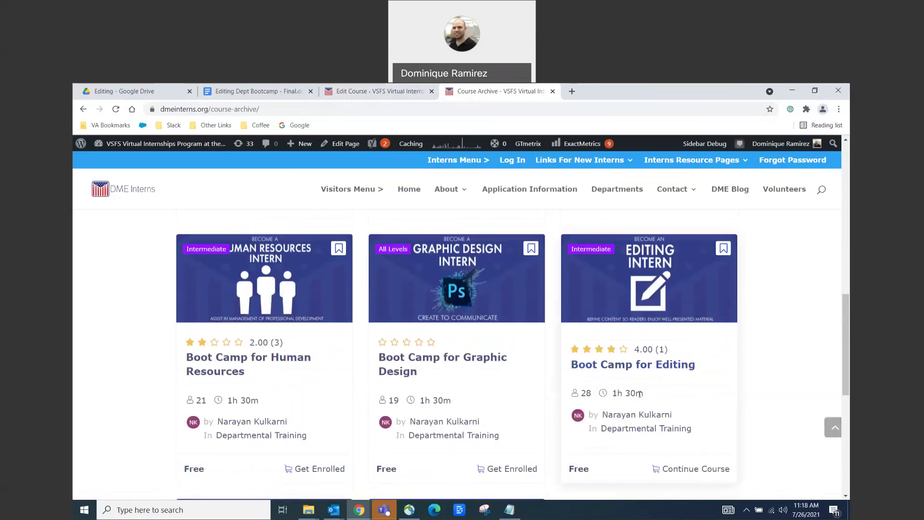
pyautogui.click(611, 366)
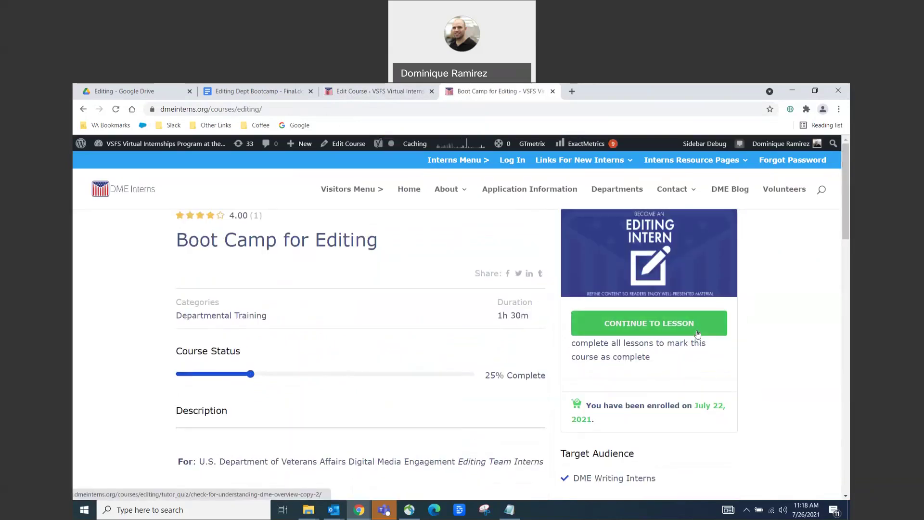
# Open the Boot Camp for Editing course in the WordPress Edit Course screen
pyautogui.moveTo(350, 145)
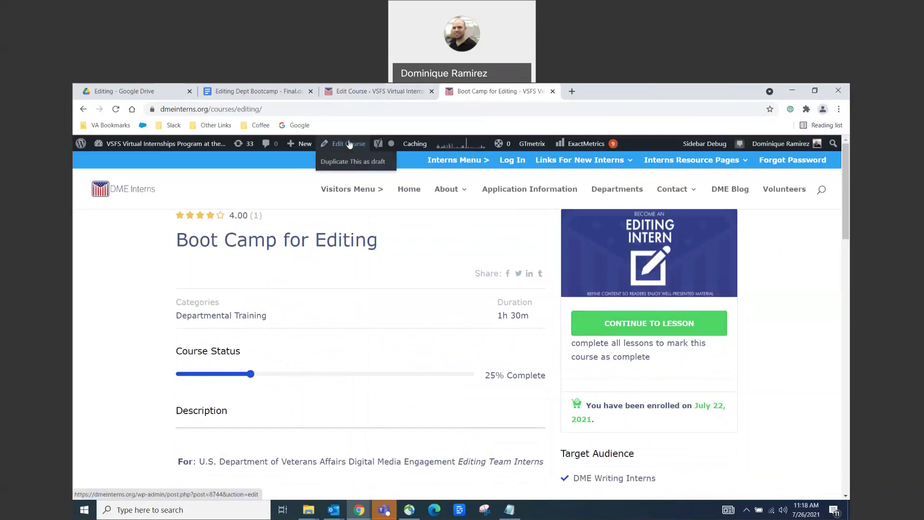
pyautogui.click(350, 144)
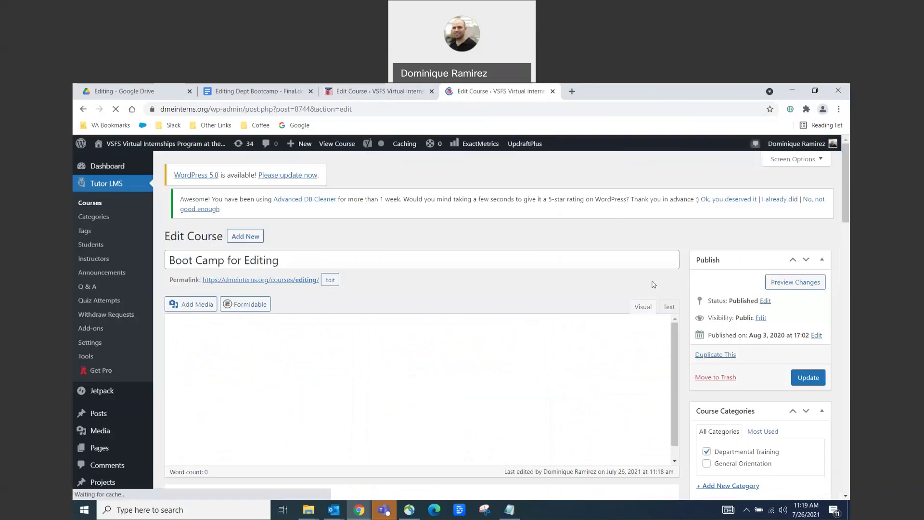
pyautogui.scroll(-10, 765, 301)
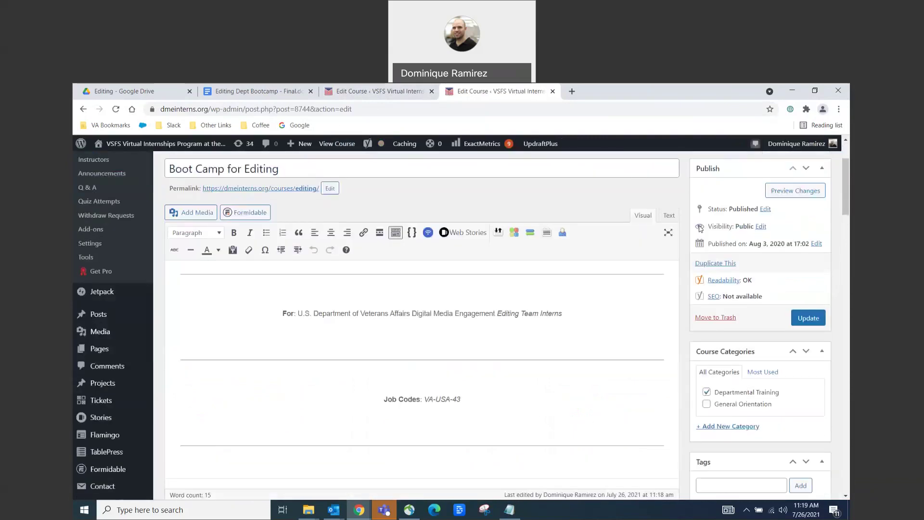
pyautogui.scroll(-2, 765, 304)
pyautogui.scroll(8, 765, 304)
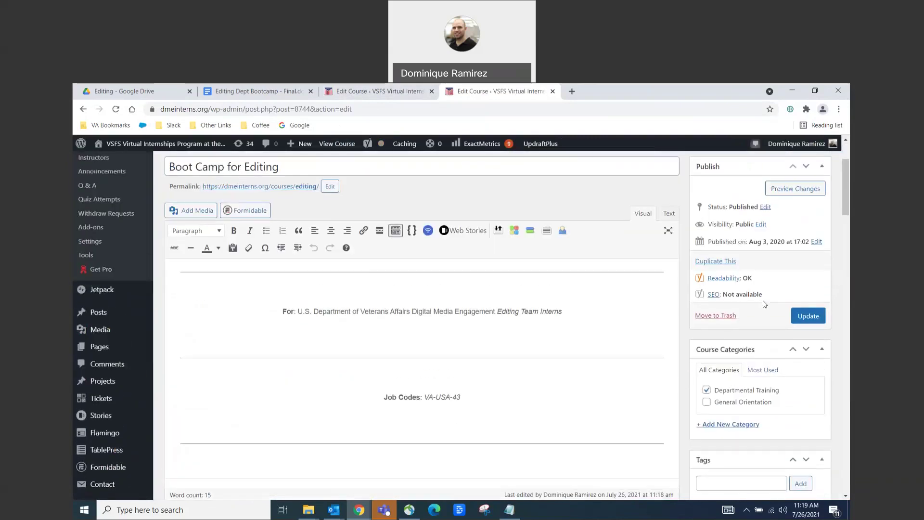
pyautogui.moveTo(106, 165)
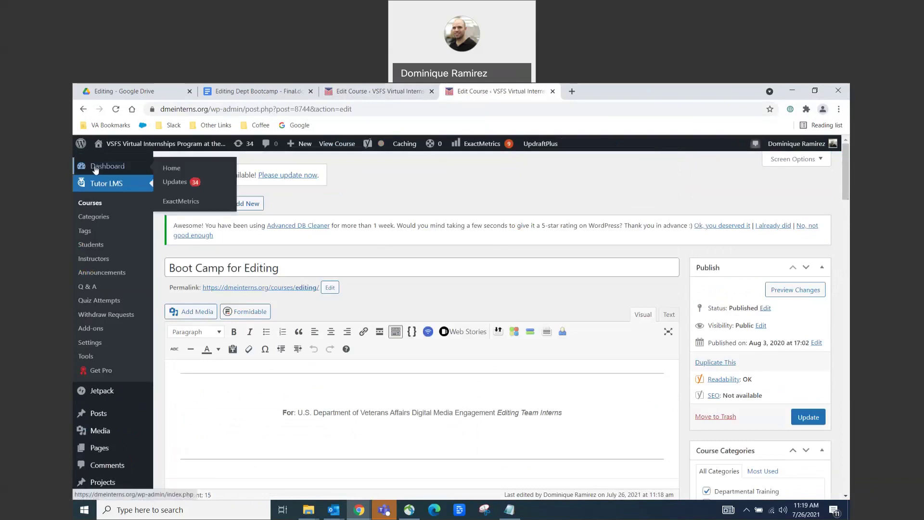
pyautogui.click(179, 202)
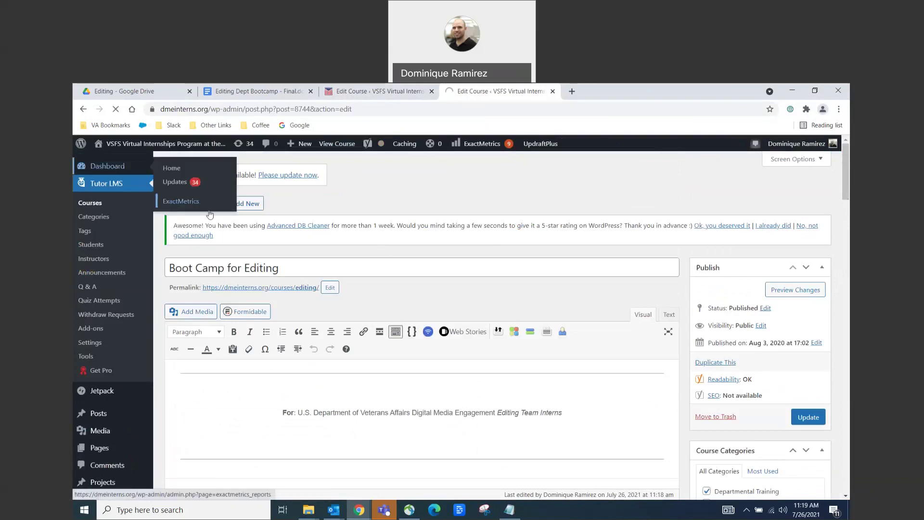
pyautogui.moveTo(96, 241)
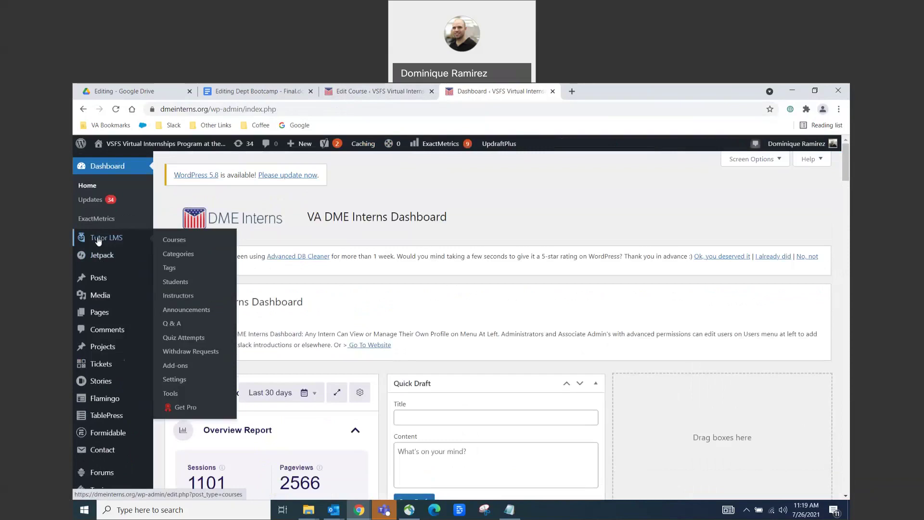
pyautogui.click(179, 243)
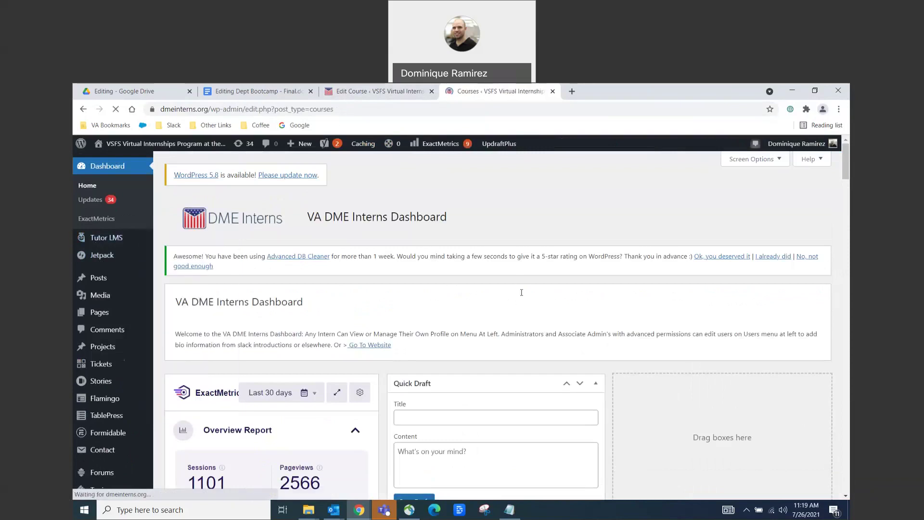
pyautogui.scroll(-8, 439, 249)
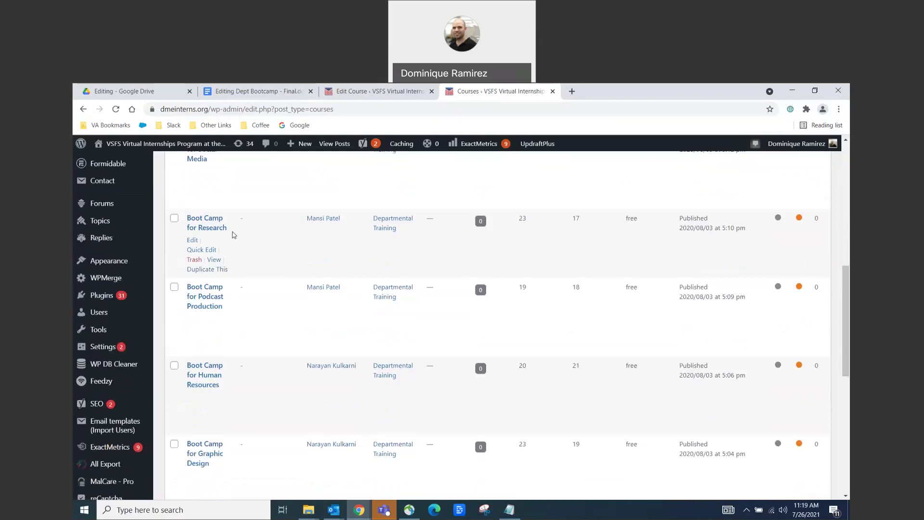
pyautogui.scroll(-3, 233, 235)
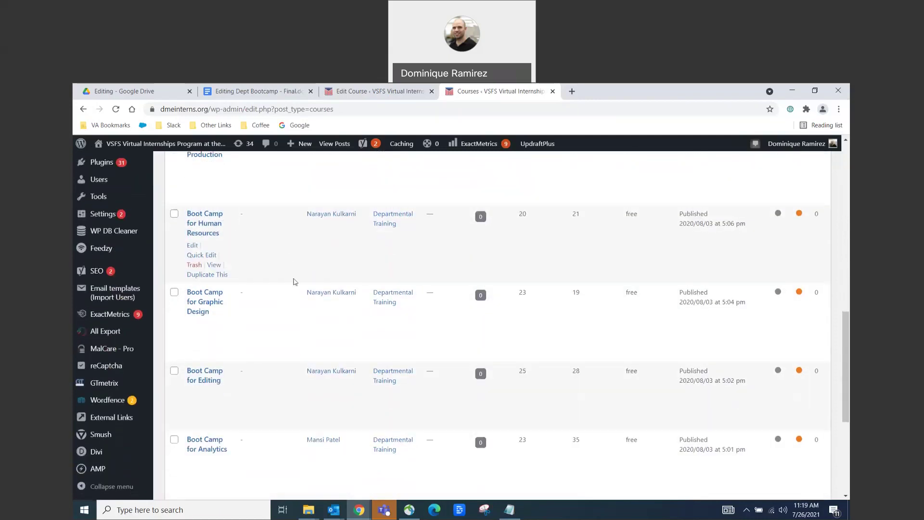
pyautogui.click(192, 392)
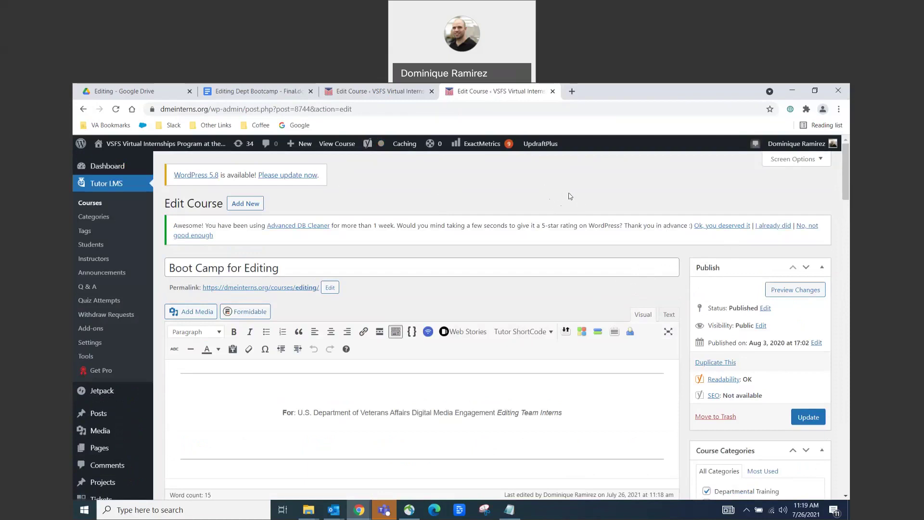
# Open the live Boot Camp for Editing course page in a new tab
pyautogui.moveTo(102, 169)
pyautogui.scroll(-3, 564, 300)
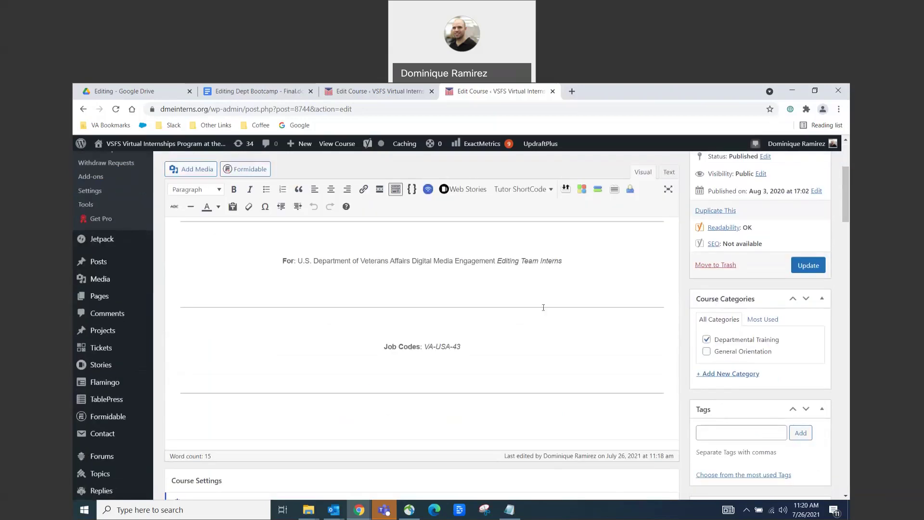
pyautogui.rightClick(338, 144)
pyautogui.click(371, 150)
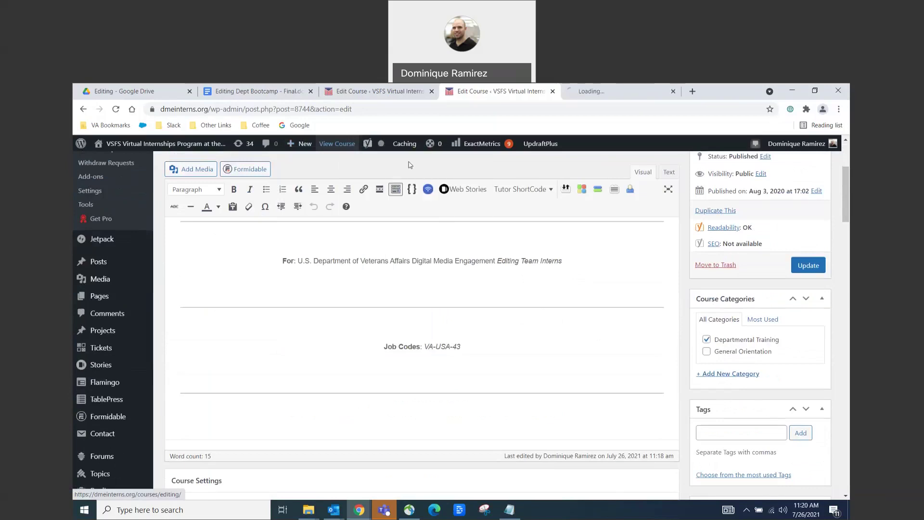
pyautogui.click(616, 91)
# Check the description's 'For: ... Editing Team Interns' line, then return to the Edit Course tab
pyautogui.scroll(-4, 294, 279)
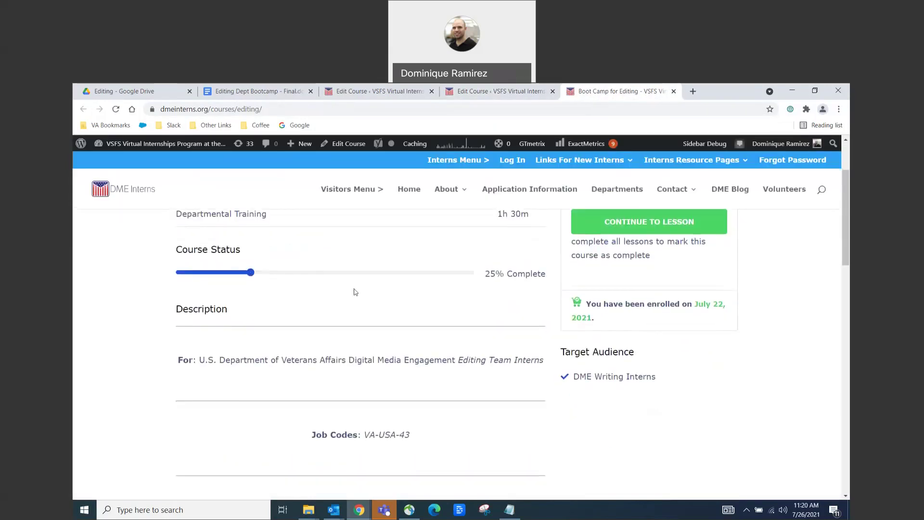
pyautogui.moveTo(169, 264); pyautogui.dragTo(547, 268)
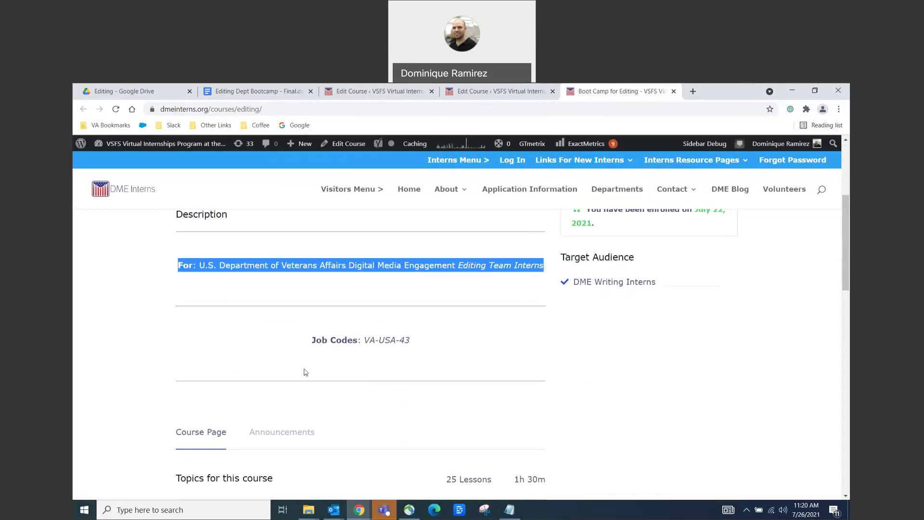
pyautogui.click(416, 341)
pyautogui.scroll(-3, 404, 343)
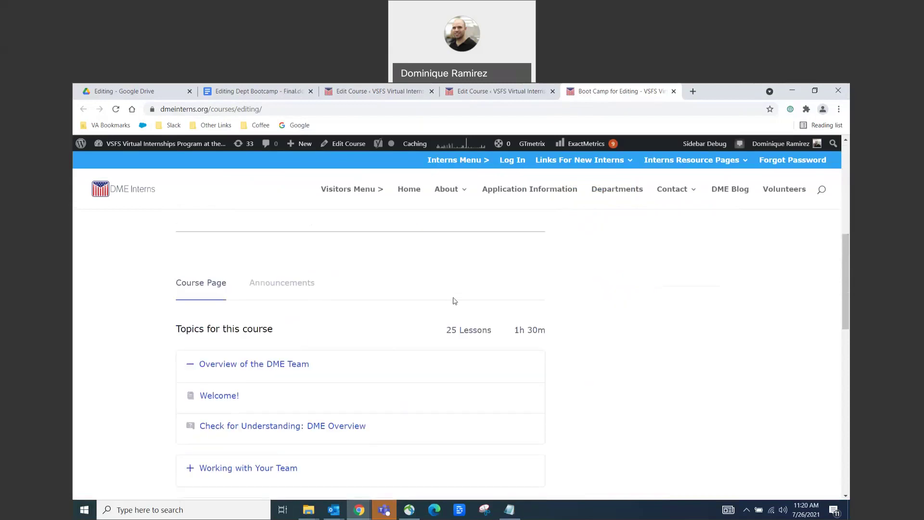
pyautogui.scroll(6, 289, 298)
pyautogui.scroll(-4, 317, 414)
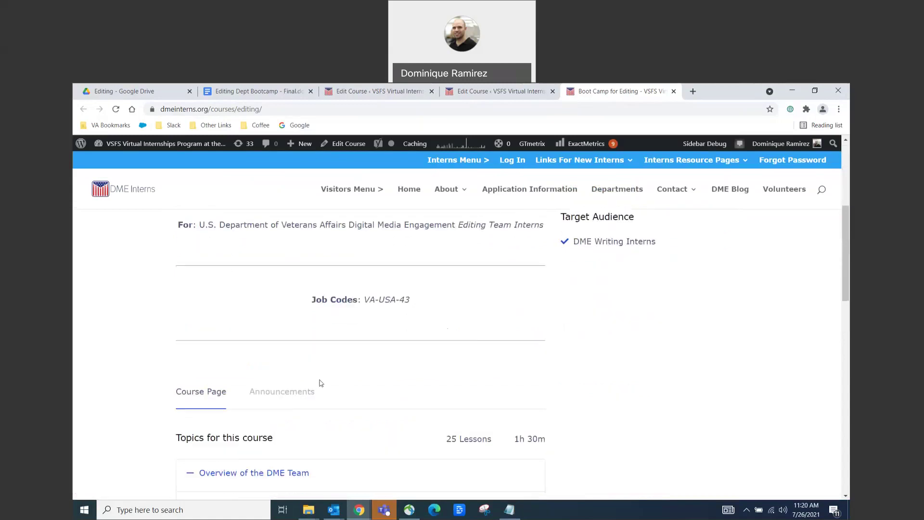
pyautogui.scroll(2, 322, 383)
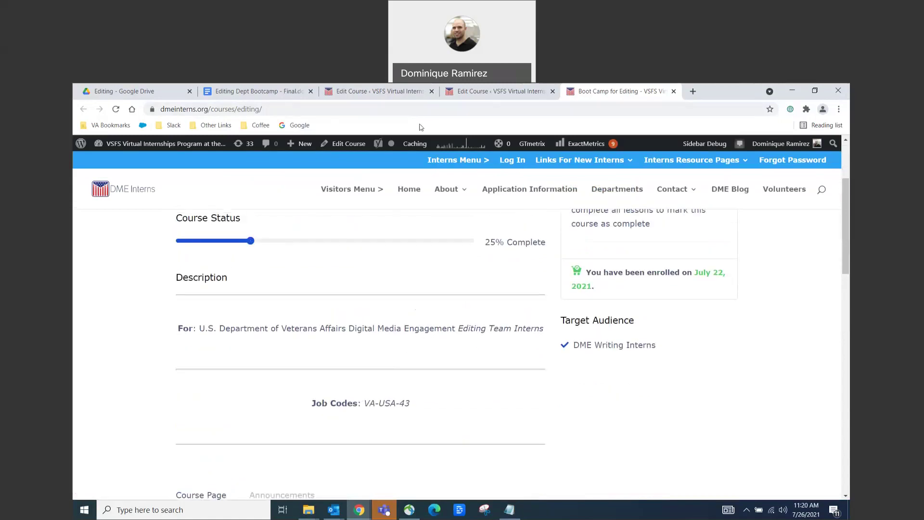
pyautogui.hotkey('ctrl', 'shift', 'Tab')
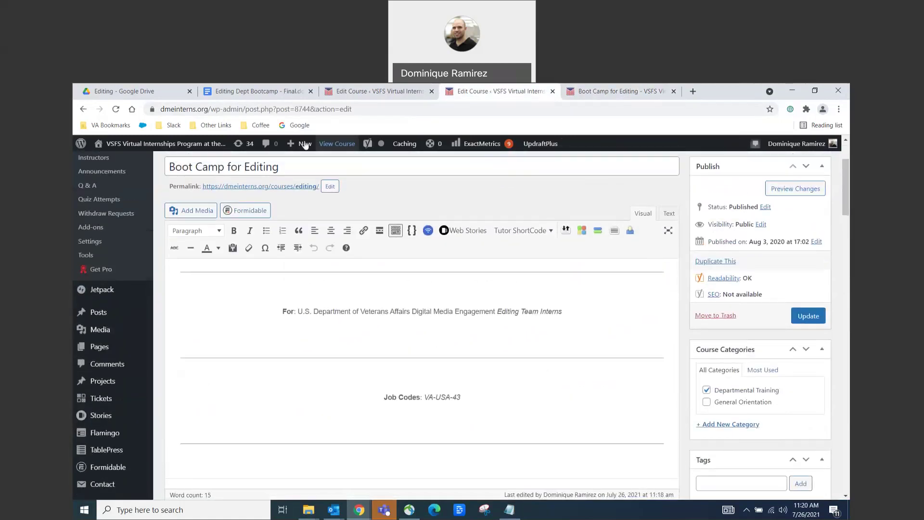
# Close the duplicate Edit Course tab and review the description ending with Job Codes: VA-USA-43 and Intermediate difficulty
pyautogui.click(366, 92)
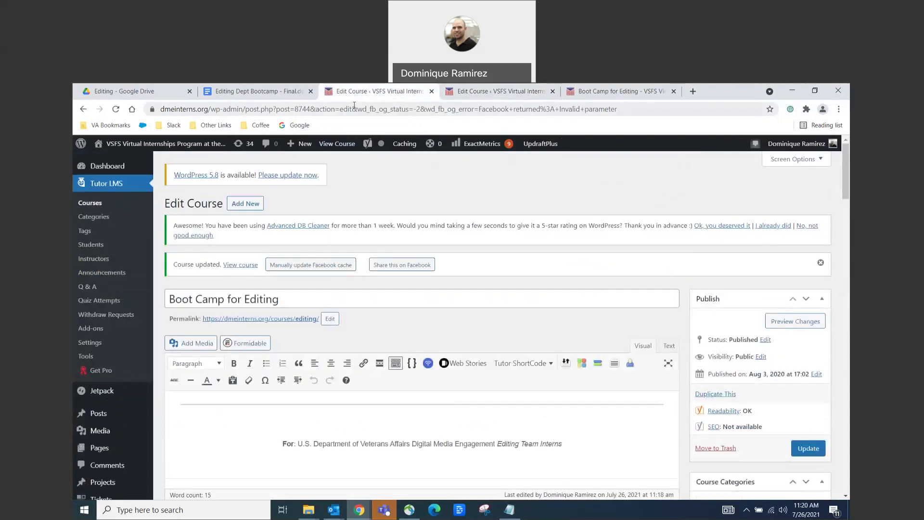
pyautogui.hotkey('ctrl', 'w')
pyautogui.scroll(3, 458, 347)
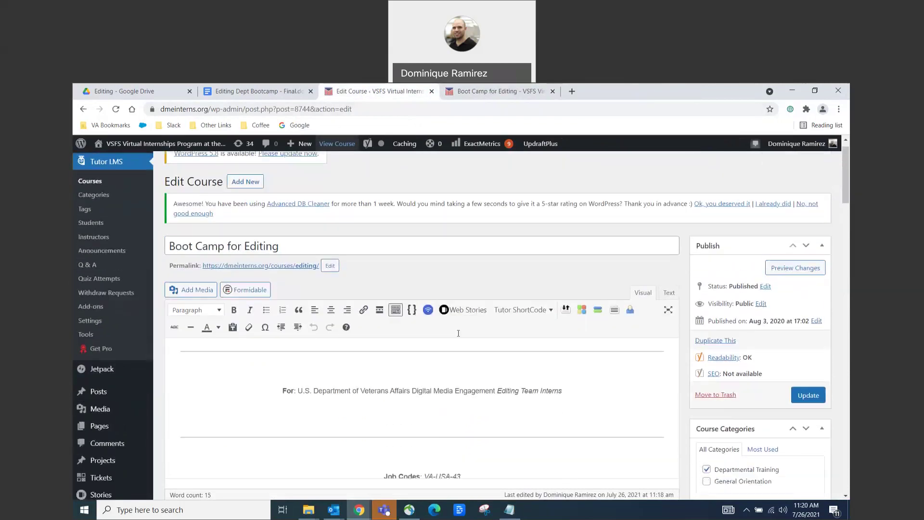
pyautogui.scroll(-4, 458, 335)
pyautogui.scroll(2, 357, 290)
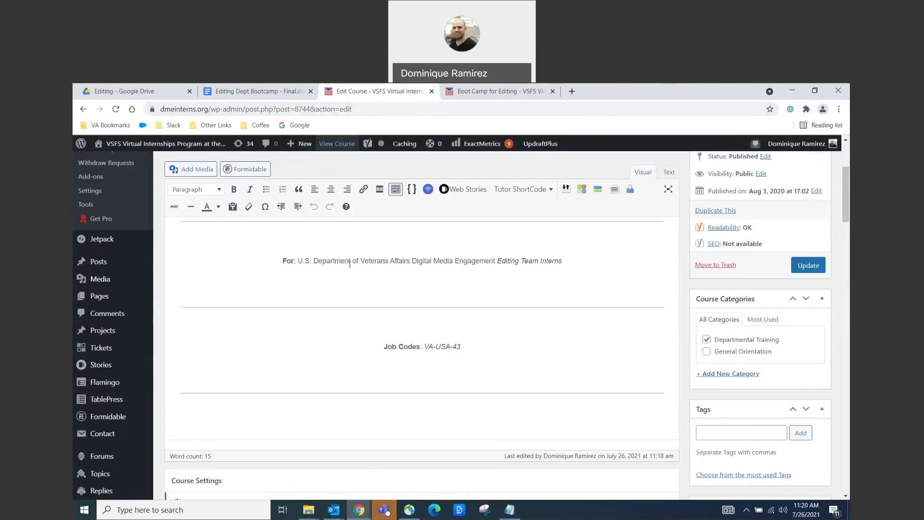
pyautogui.scroll(-15, 414, 288)
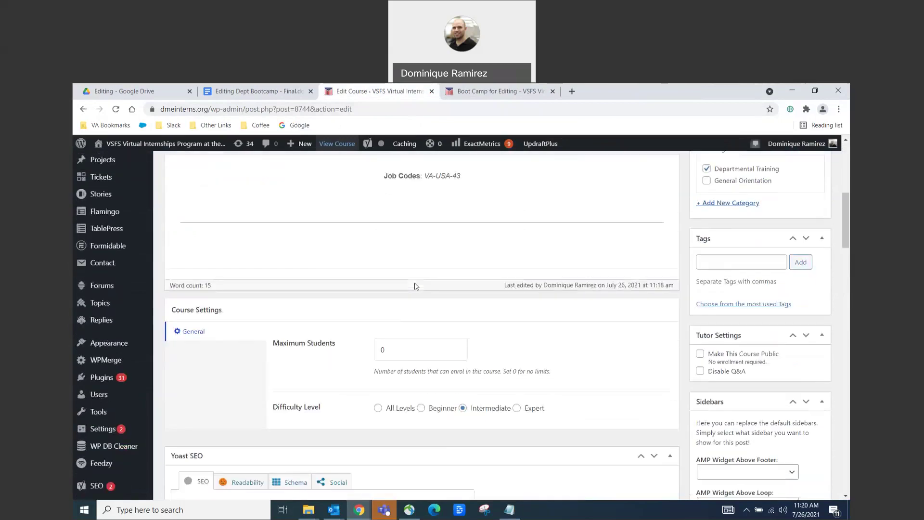
pyautogui.scroll(-6, 417, 287)
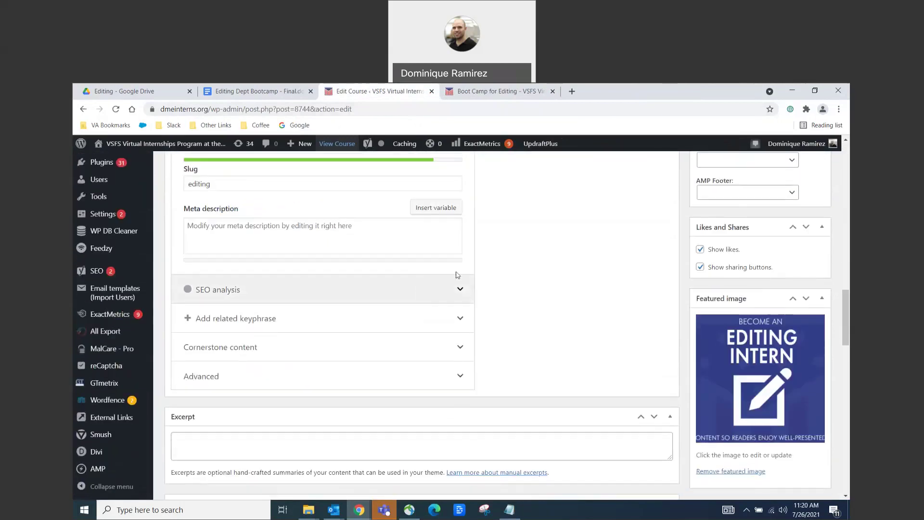
pyautogui.scroll(8, 452, 271)
pyautogui.scroll(9, 351, 257)
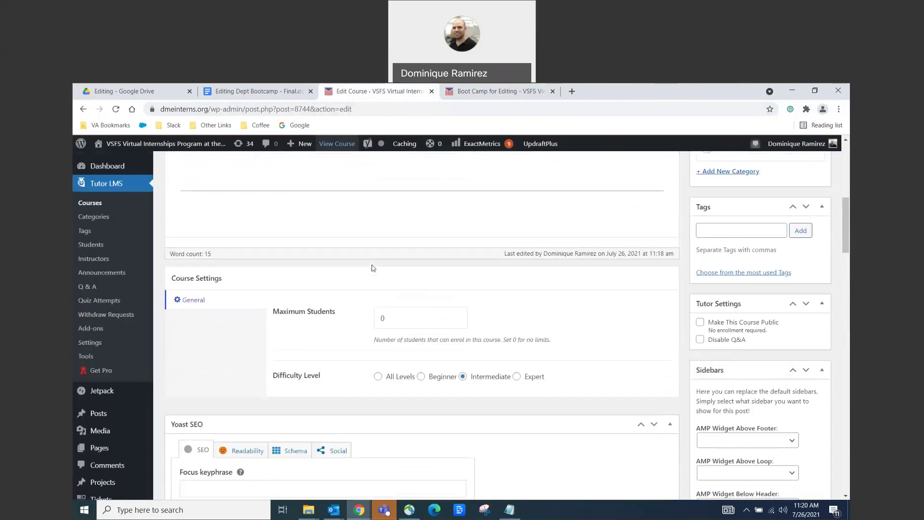
pyautogui.scroll(5, 410, 296)
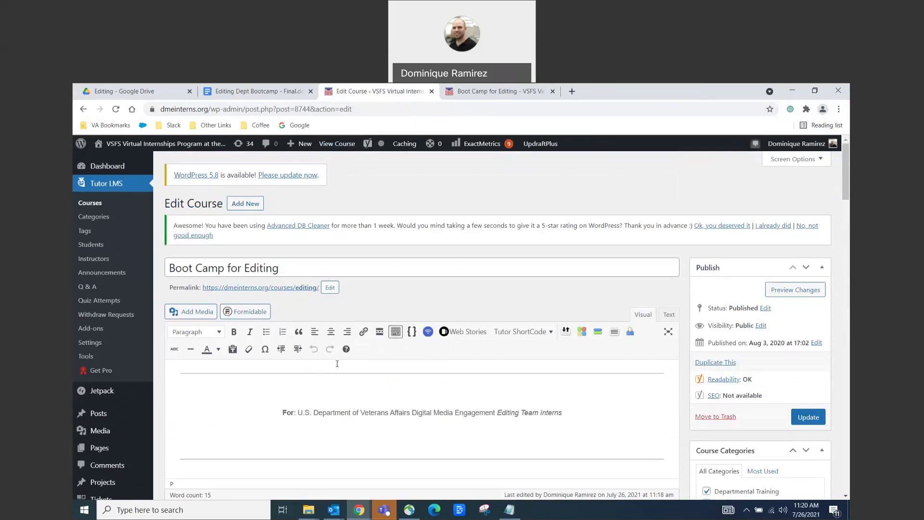
pyautogui.scroll(-2, 346, 365)
pyautogui.scroll(-3, 359, 370)
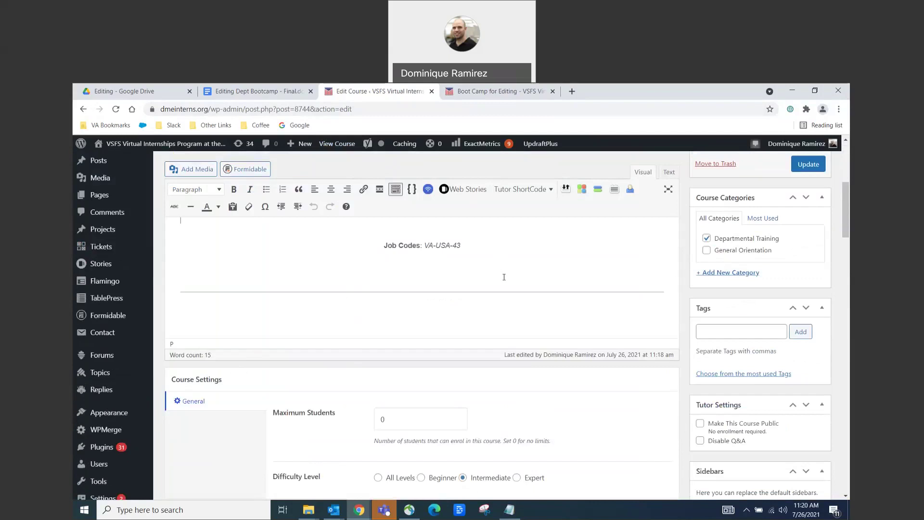
# Preview the live Check for Understanding: DME Overview quiz, then return to the Edit Course tab
pyautogui.hotkey('ctrl', 'Tab')
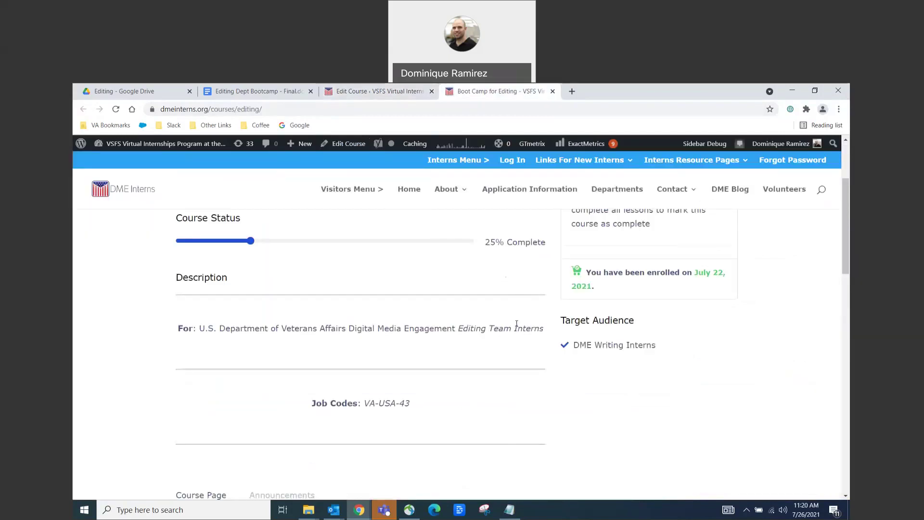
pyautogui.scroll(3, 517, 327)
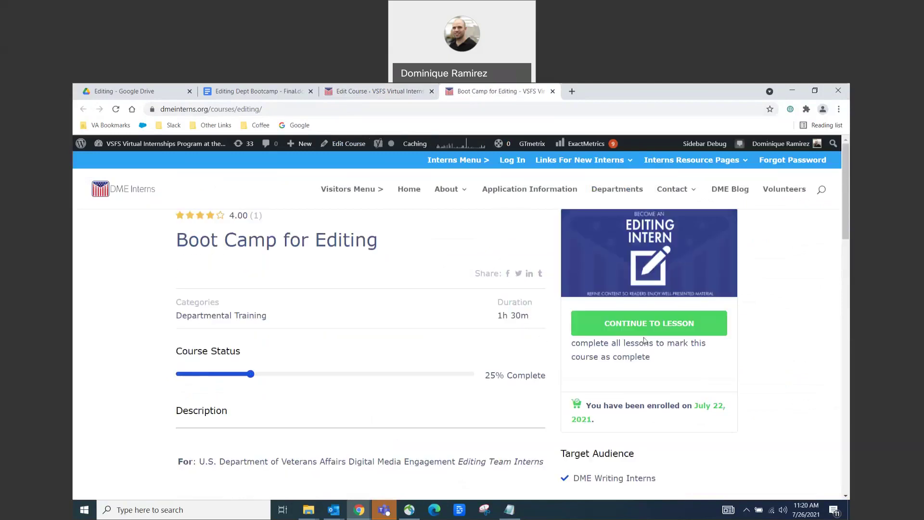
pyautogui.click(624, 325)
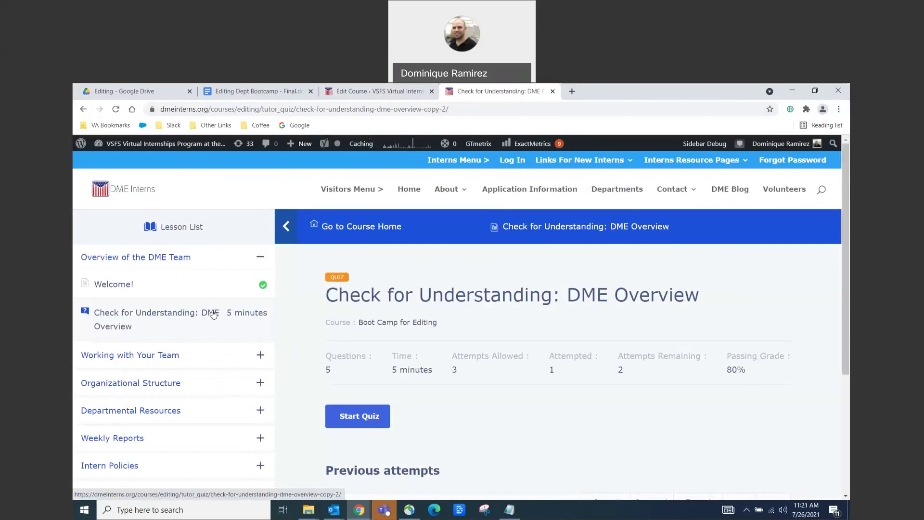
pyautogui.hotkey('alt', 'Left')
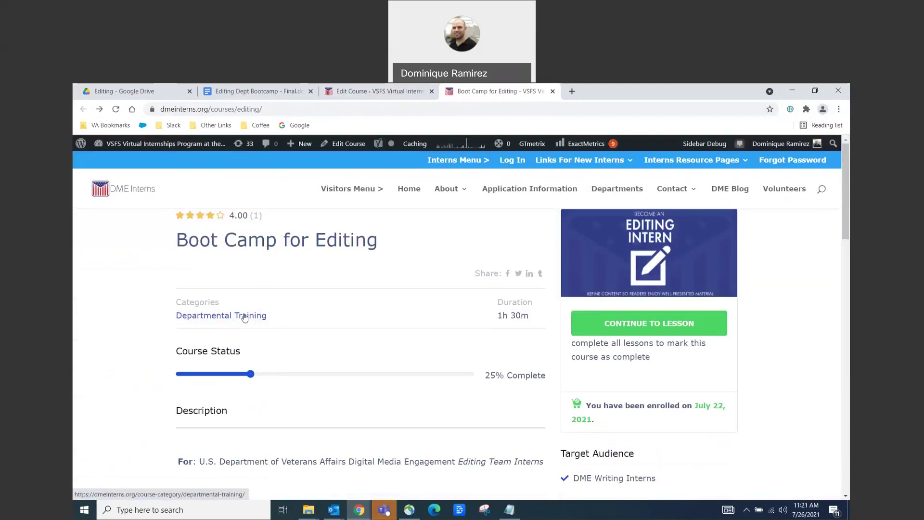
pyautogui.hotkey('ctrl', 'shift', 'Tab')
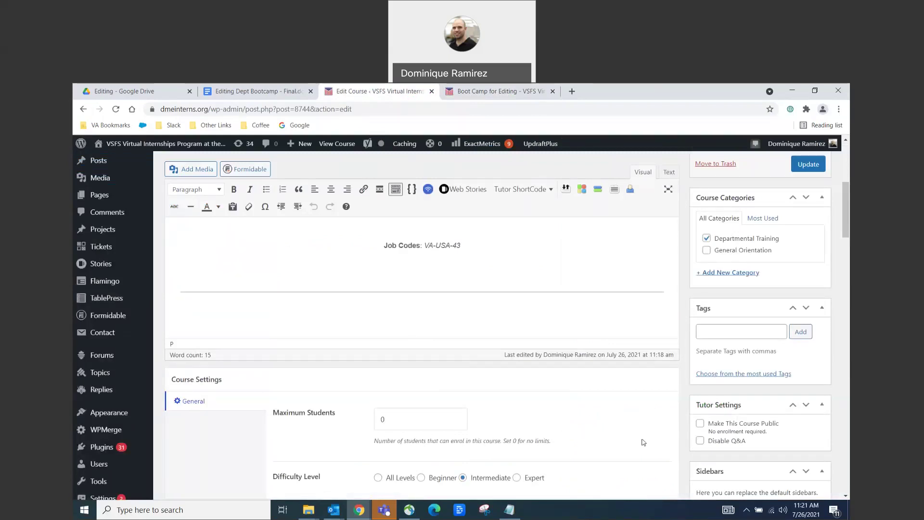
# Expand Overview of the DME Team in the Course Builder, revealing Welcome! and the DME Overview quiz
pyautogui.scroll(4, 643, 439)
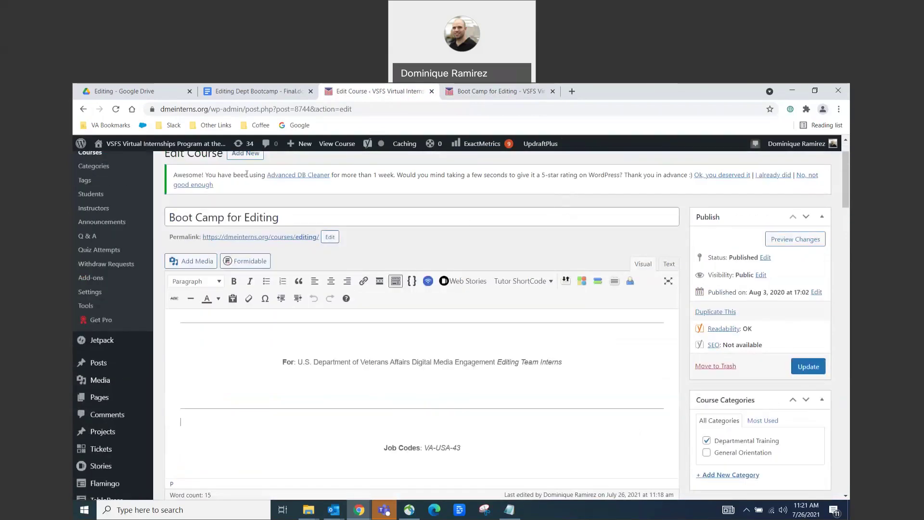
pyautogui.scroll(-4, 479, 270)
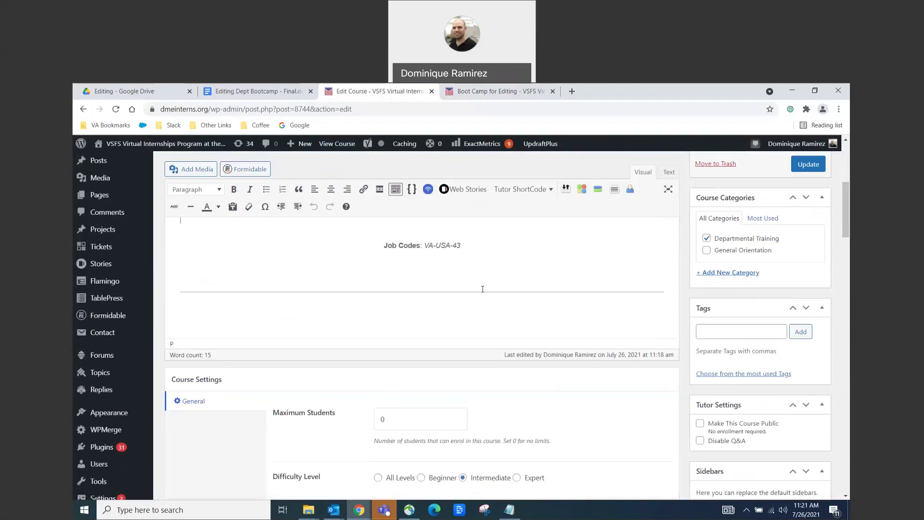
pyautogui.scroll(-13, 483, 289)
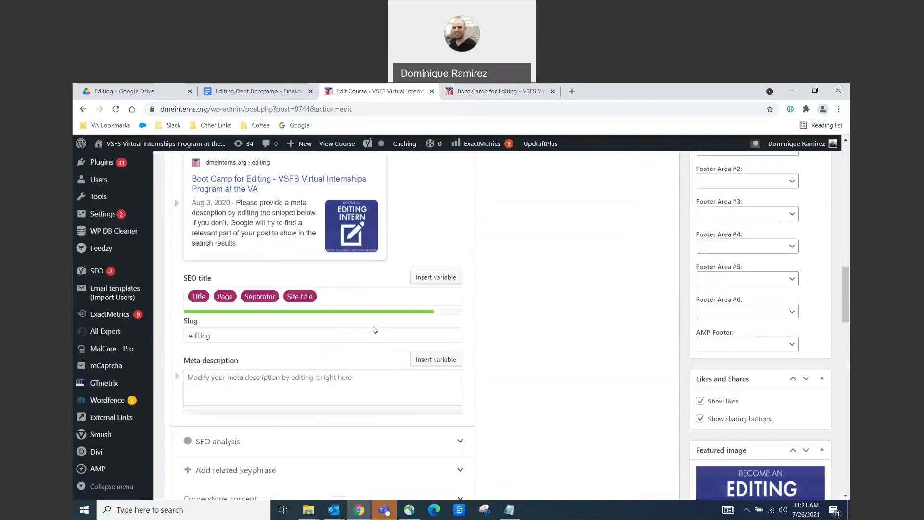
pyautogui.scroll(-8, 375, 331)
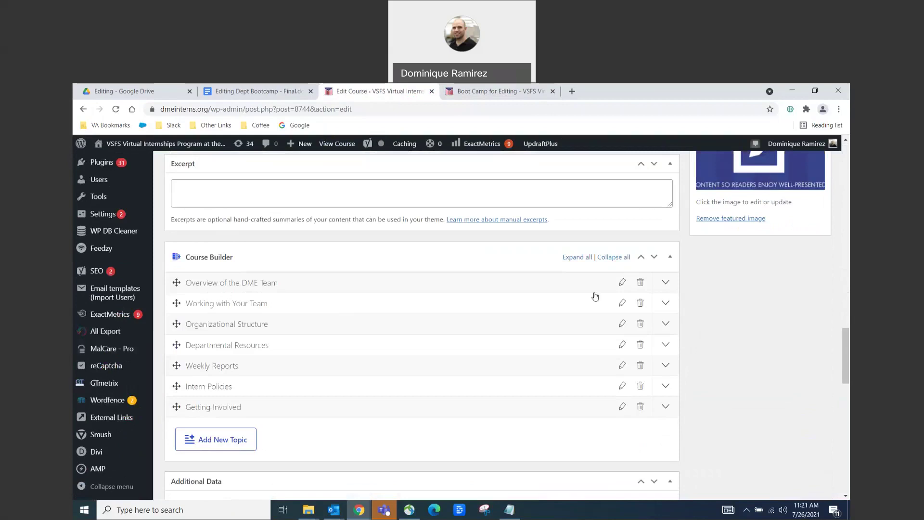
pyautogui.click(665, 283)
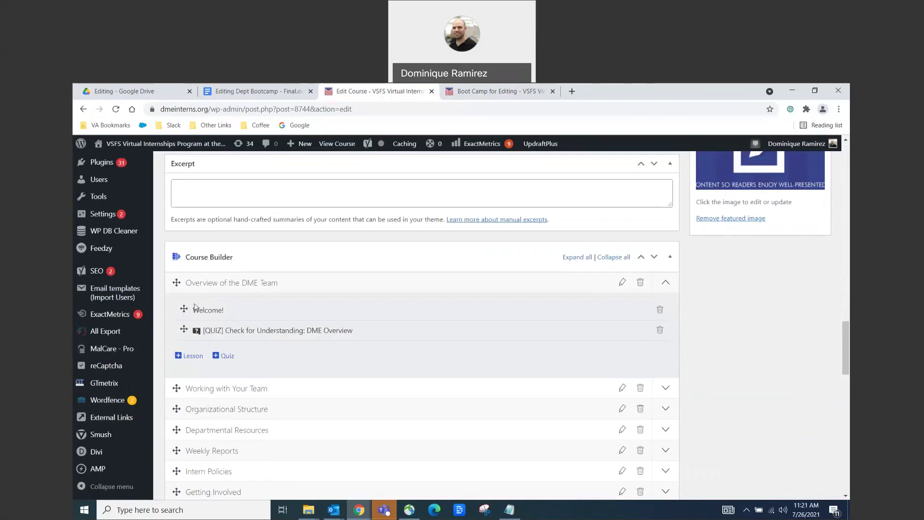
pyautogui.scroll(-2, 264, 349)
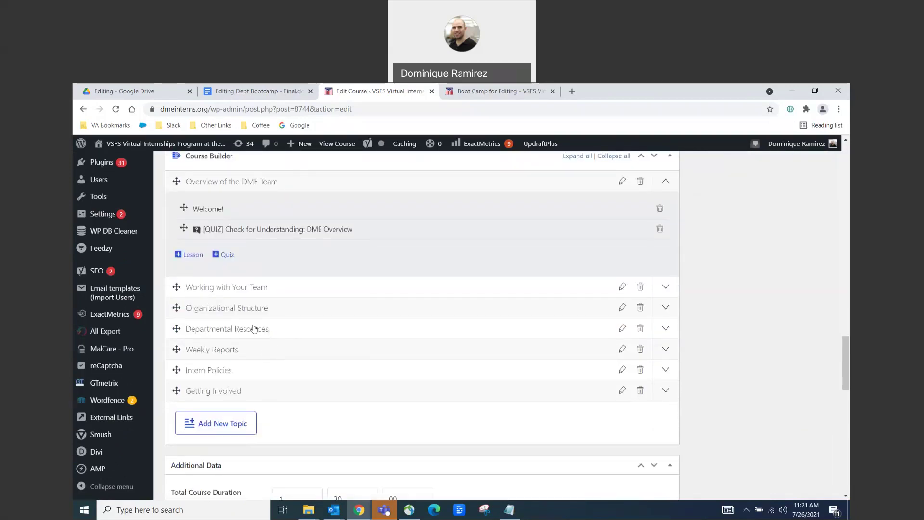
pyautogui.click(220, 230)
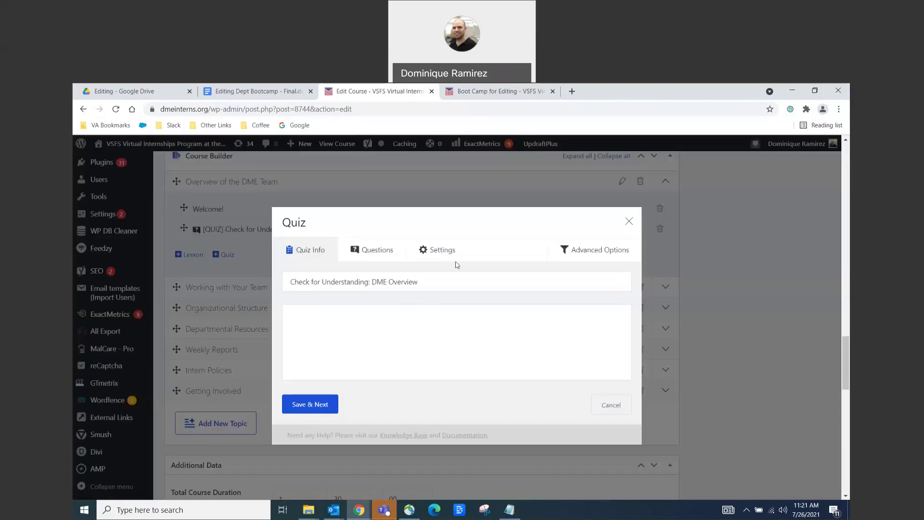
pyautogui.click(377, 249)
pyautogui.click(298, 225)
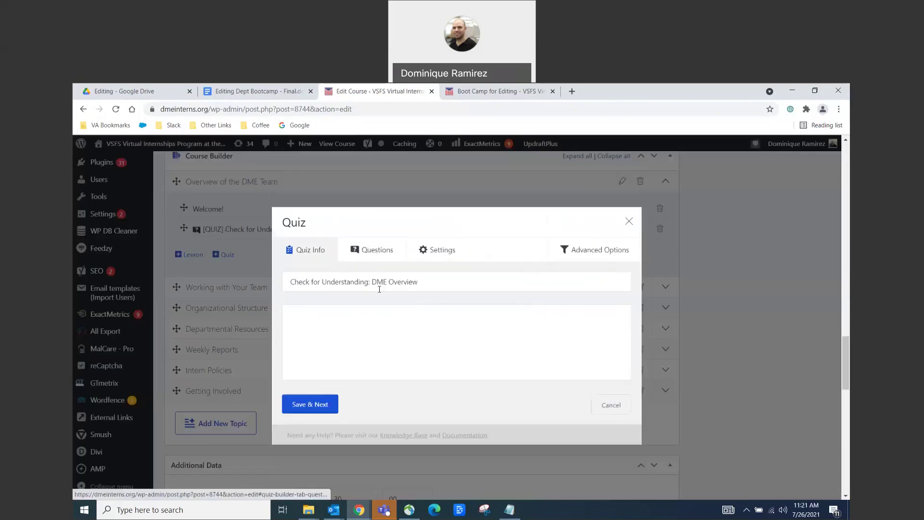
pyautogui.click(375, 250)
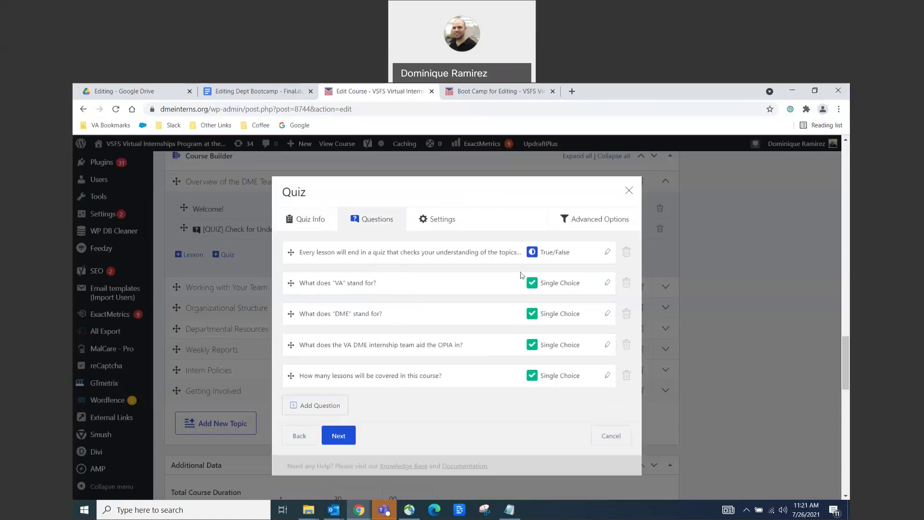
pyautogui.click(435, 221)
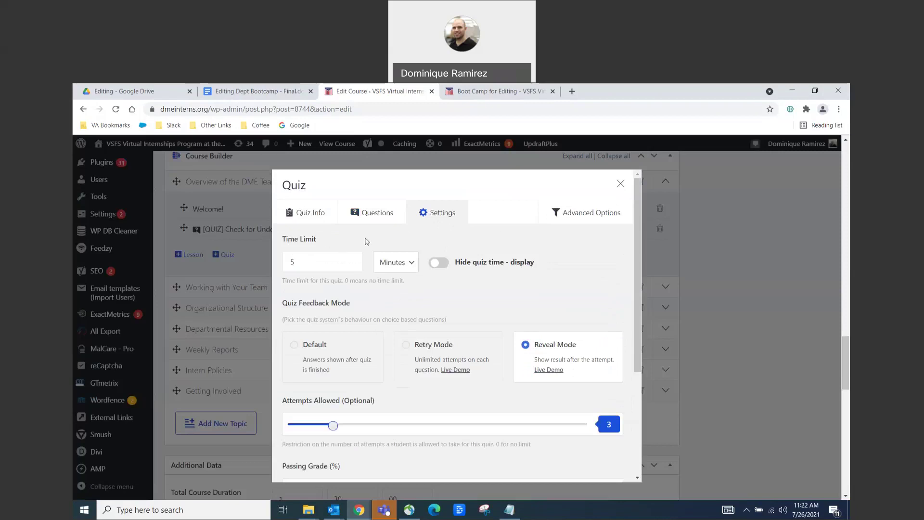
pyautogui.scroll(-4, 431, 373)
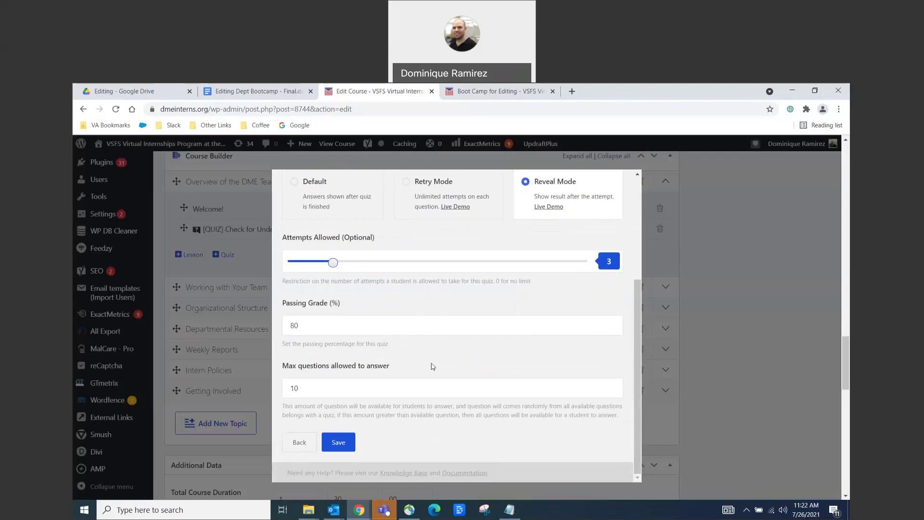
pyautogui.scroll(8, 437, 363)
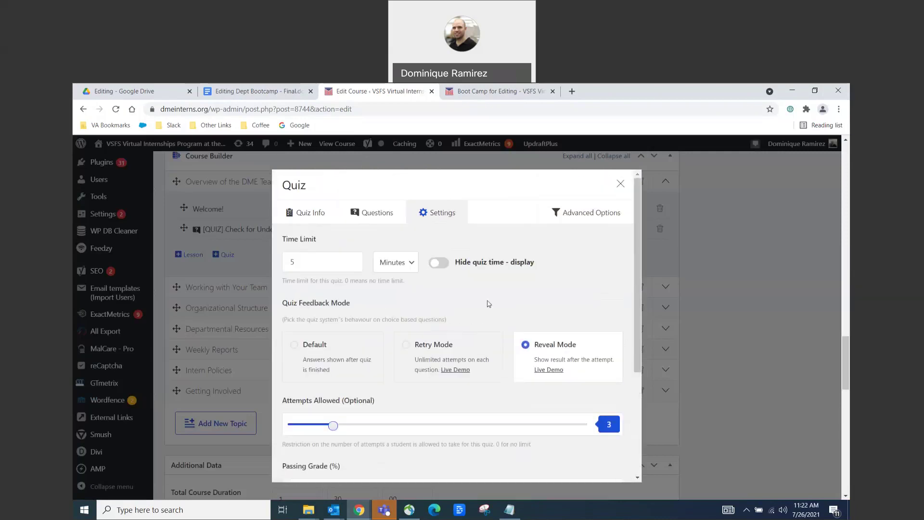
pyautogui.click(620, 187)
pyautogui.scroll(-3, 359, 347)
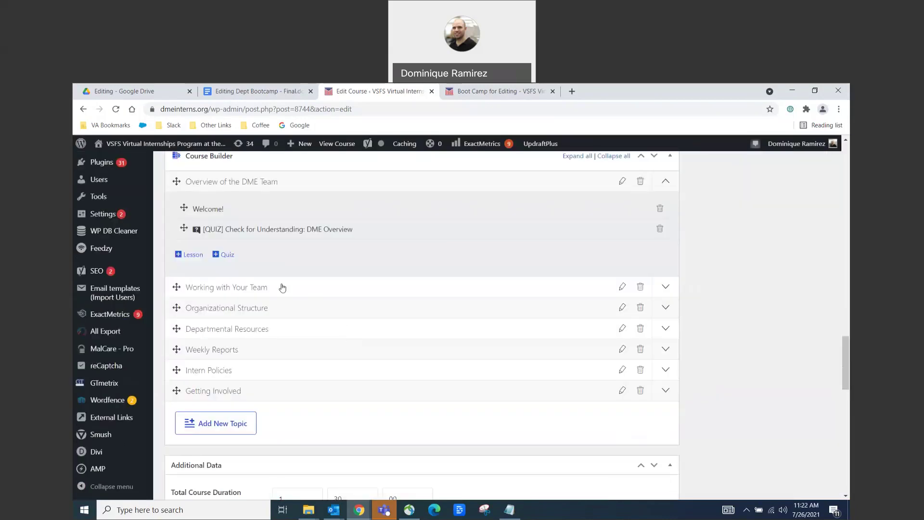
pyautogui.click(210, 210)
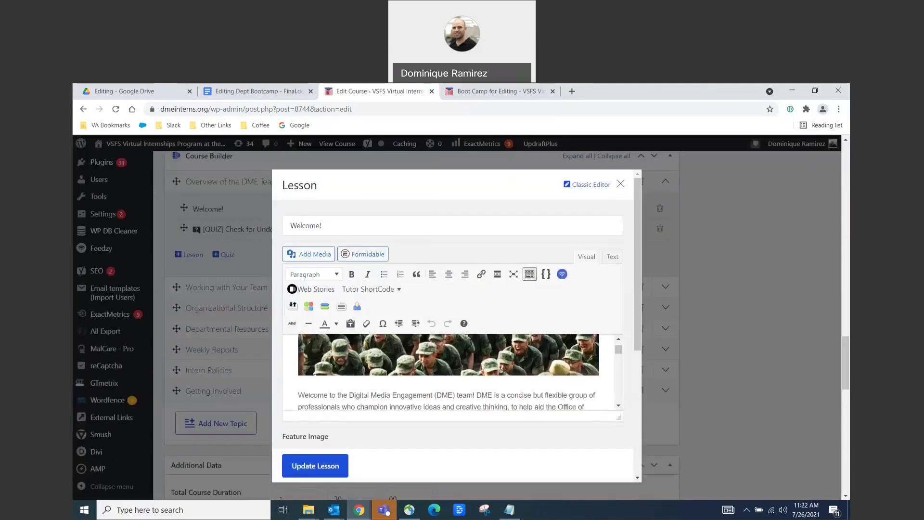
pyautogui.scroll(-15, 479, 383)
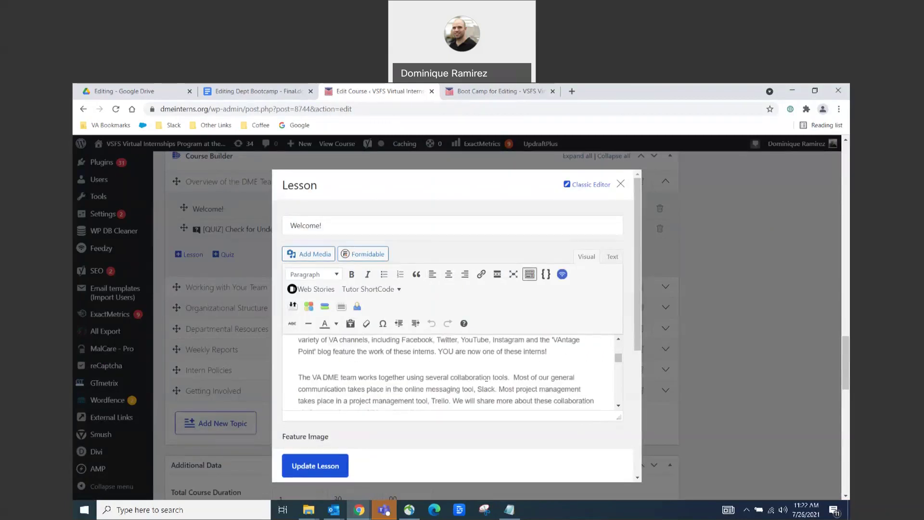
pyautogui.scroll(-10, 488, 379)
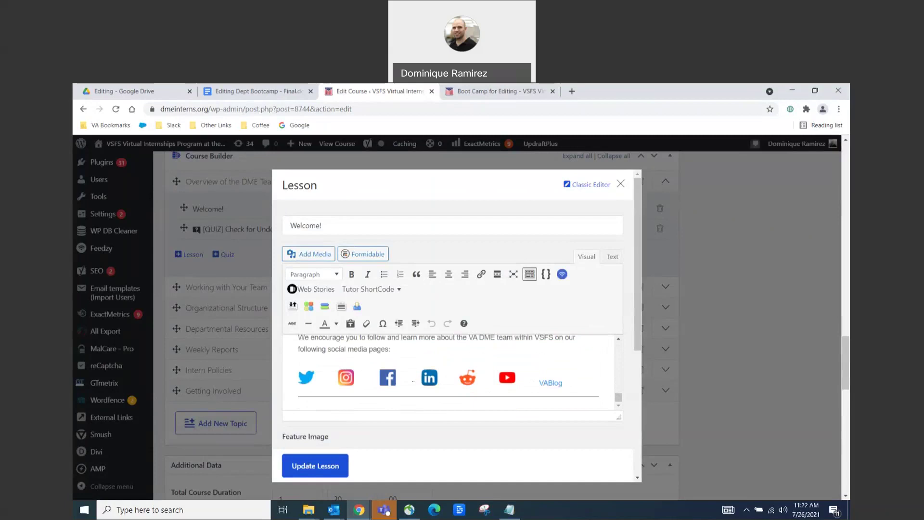
pyautogui.scroll(20, 443, 371)
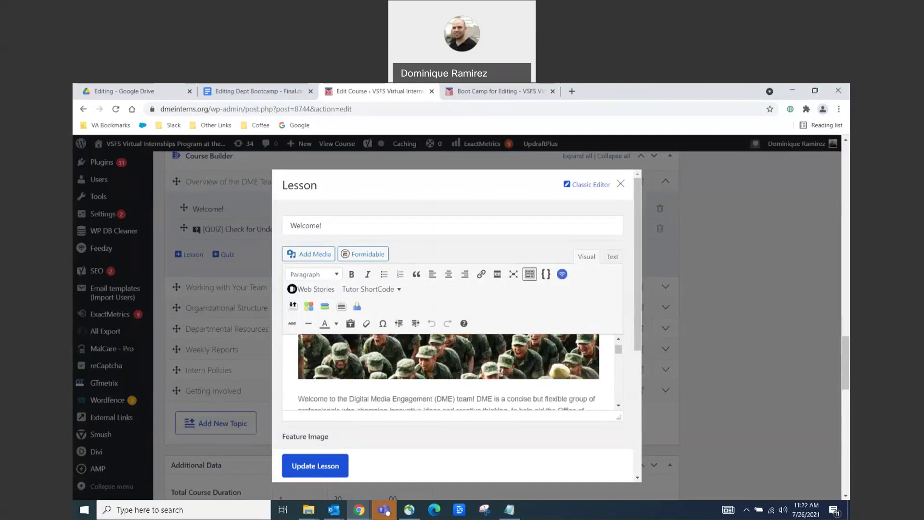
pyautogui.scroll(2, 449, 372)
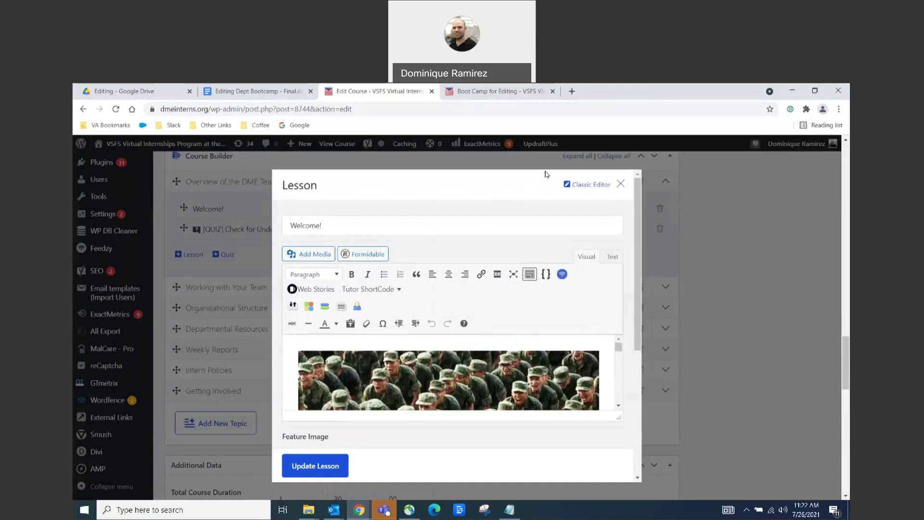
# Open Welcome! in the Classic Editor and read it, including the mandatory end-of-lesson quiz rule
pyautogui.click(585, 187)
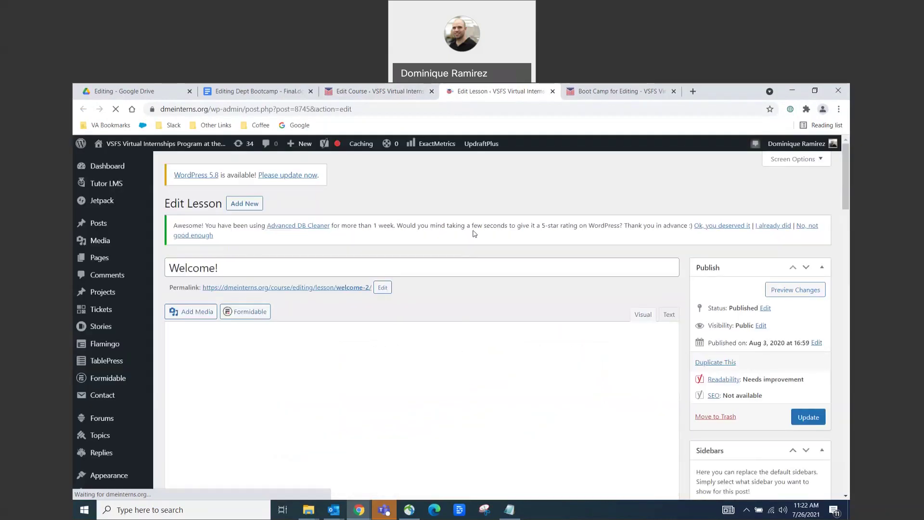
pyautogui.scroll(-3, 552, 435)
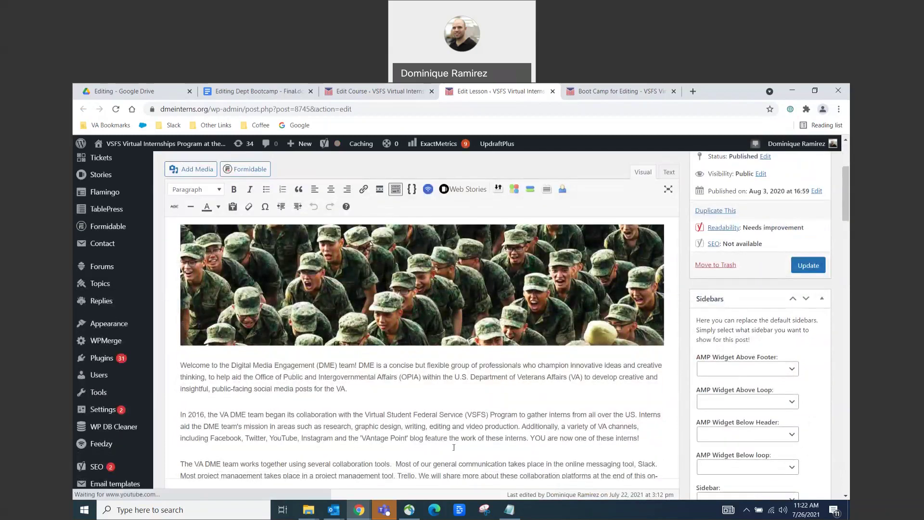
pyautogui.scroll(-4, 441, 379)
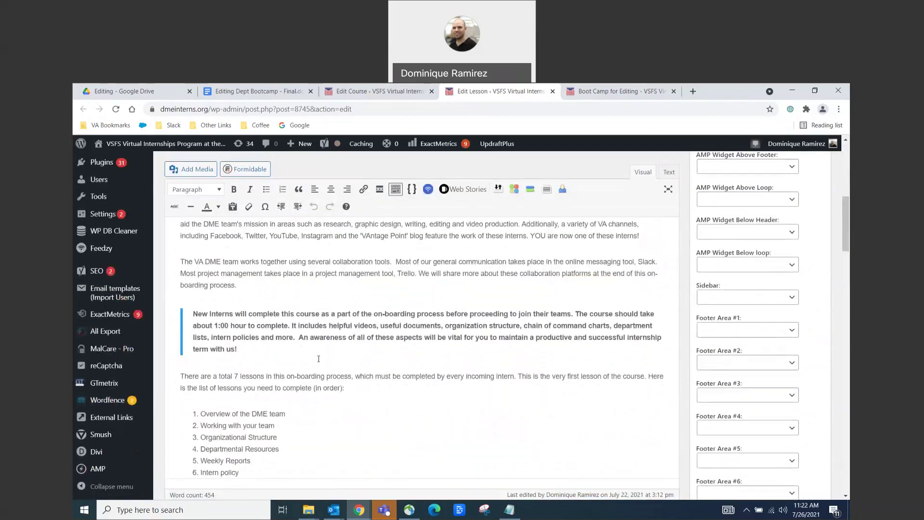
pyautogui.scroll(-3, 364, 353)
pyautogui.scroll(-3, 369, 359)
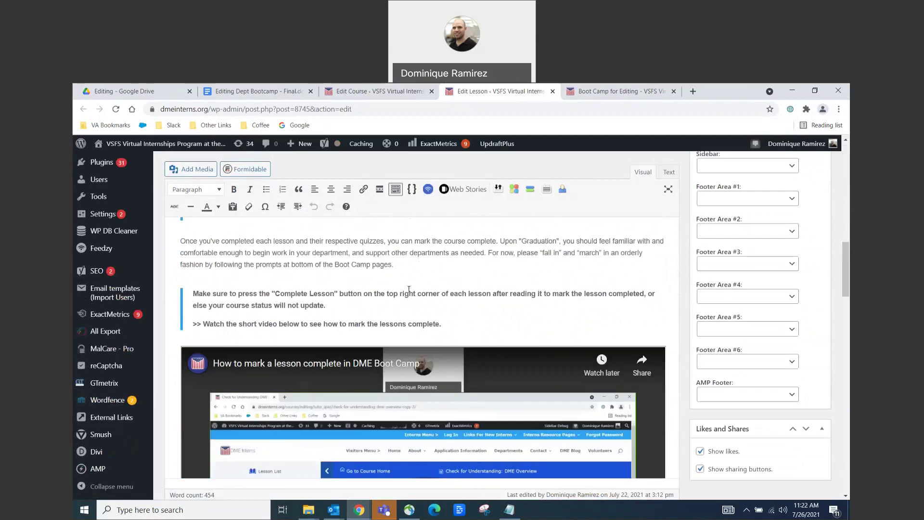
pyautogui.scroll(10, 782, 308)
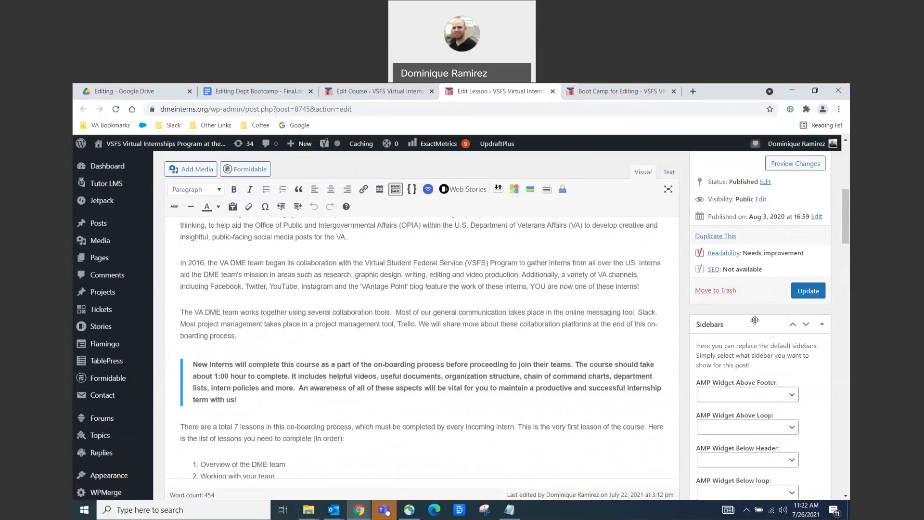
pyautogui.scroll(2, 802, 317)
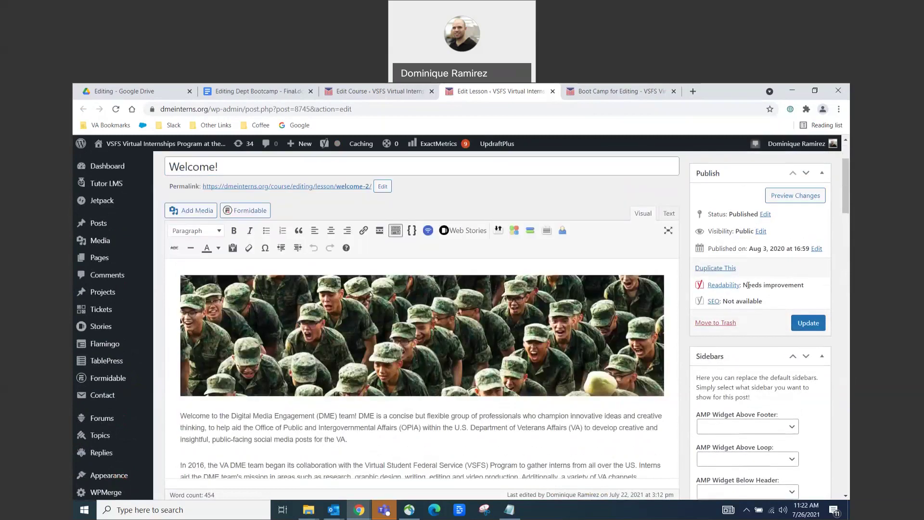
pyautogui.scroll(-10, 416, 349)
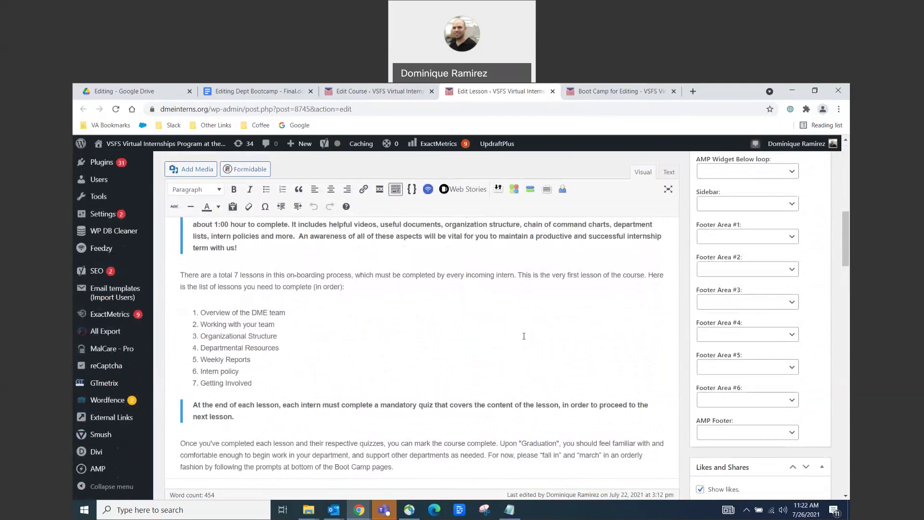
pyautogui.scroll(-3, 465, 283)
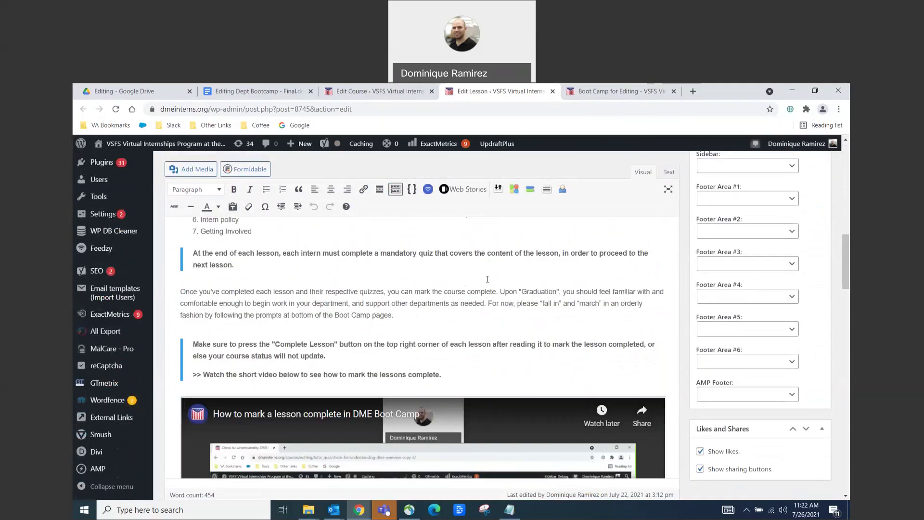
pyautogui.scroll(-8, 494, 279)
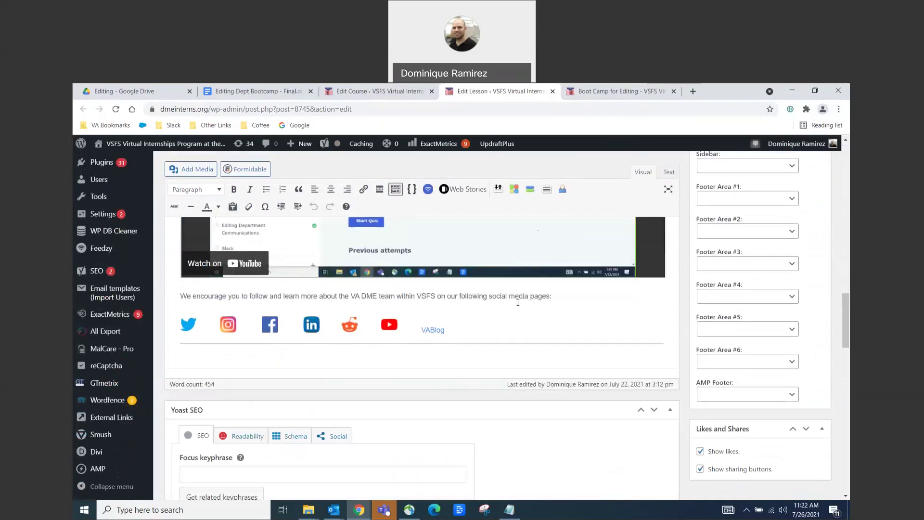
pyautogui.scroll(7, 578, 312)
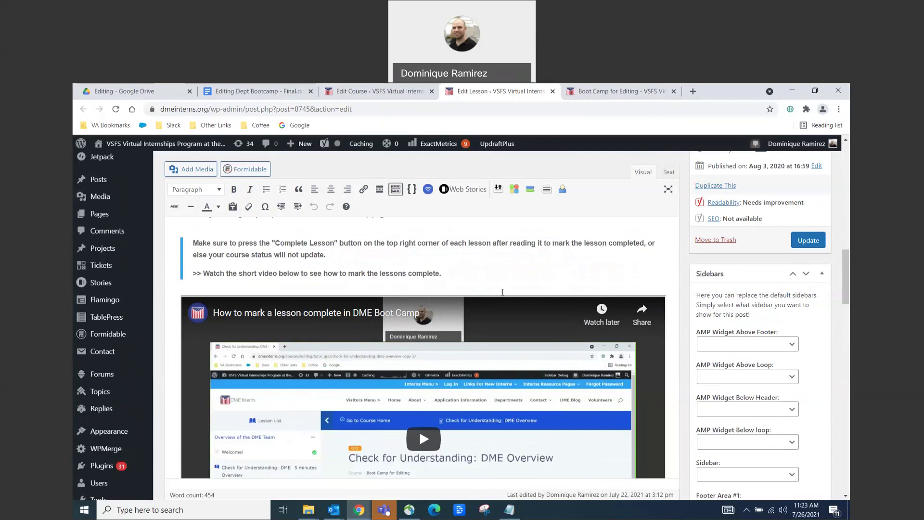
pyautogui.scroll(-5, 507, 293)
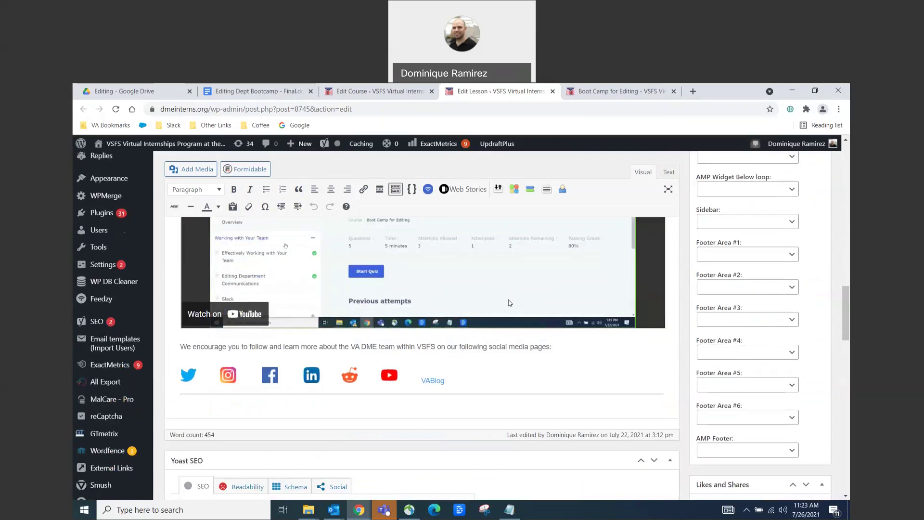
pyautogui.scroll(-5, 512, 303)
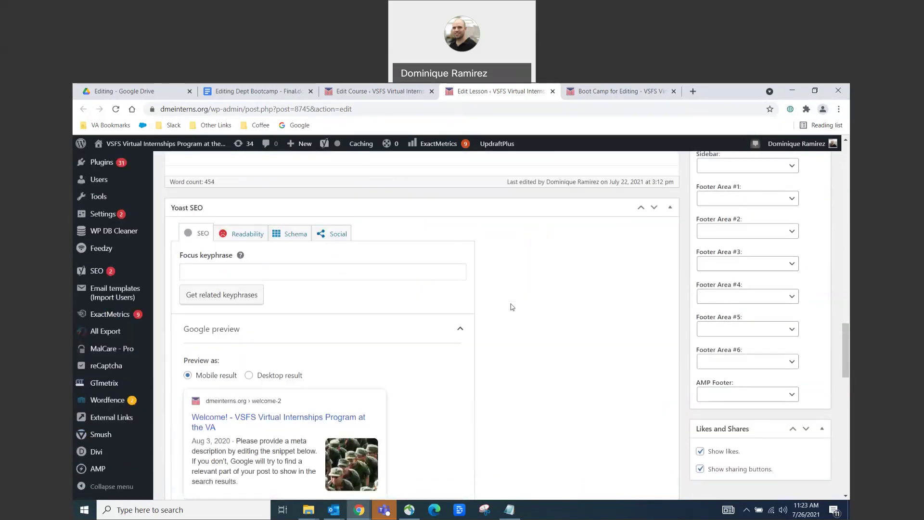
pyautogui.scroll(15, 510, 305)
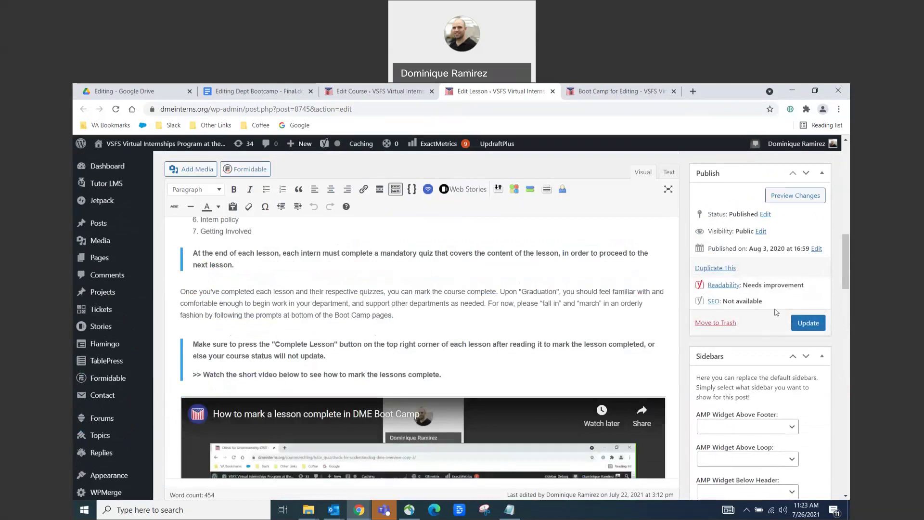
# Close the Welcome! lesson tab and dialog, then expand Working with Your Team's four lessons and quiz
pyautogui.click(552, 91)
pyautogui.click(621, 184)
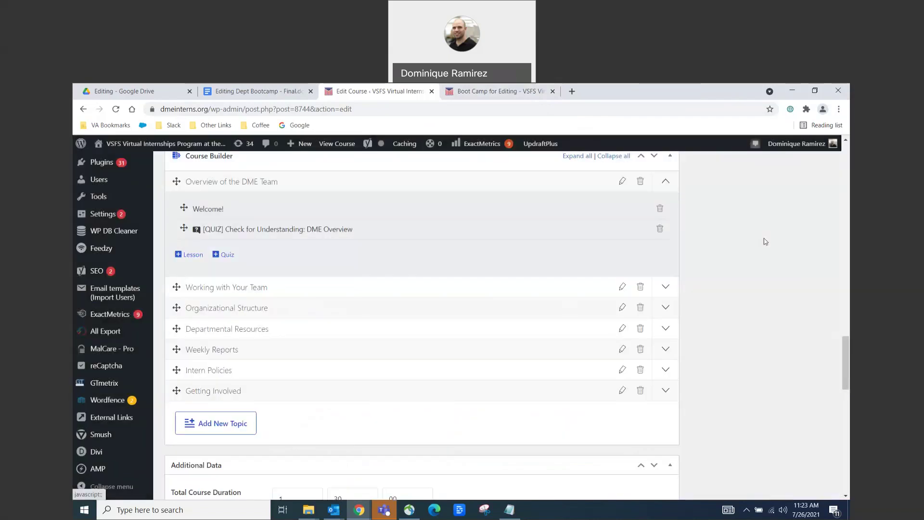
pyautogui.scroll(-10, 764, 247)
pyautogui.scroll(8, 764, 247)
pyautogui.scroll(6, 764, 247)
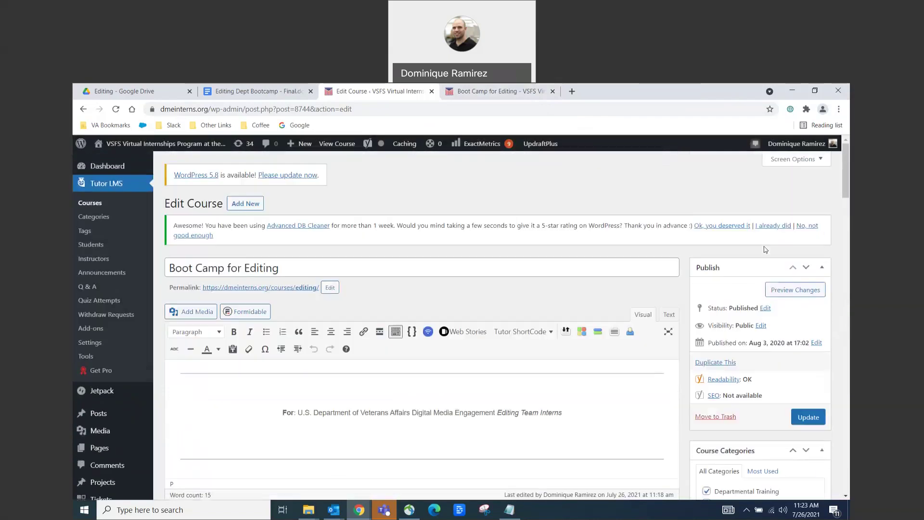
pyautogui.scroll(-3, 764, 246)
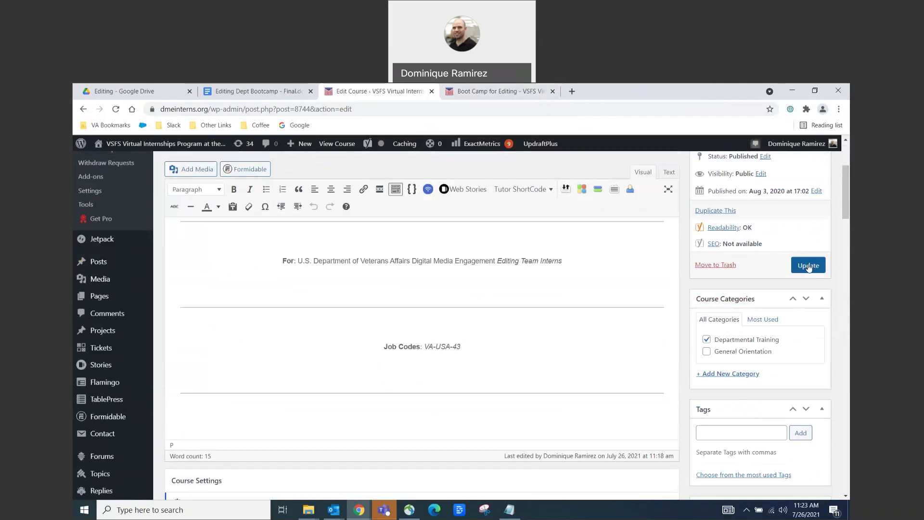
pyautogui.scroll(-15, 497, 385)
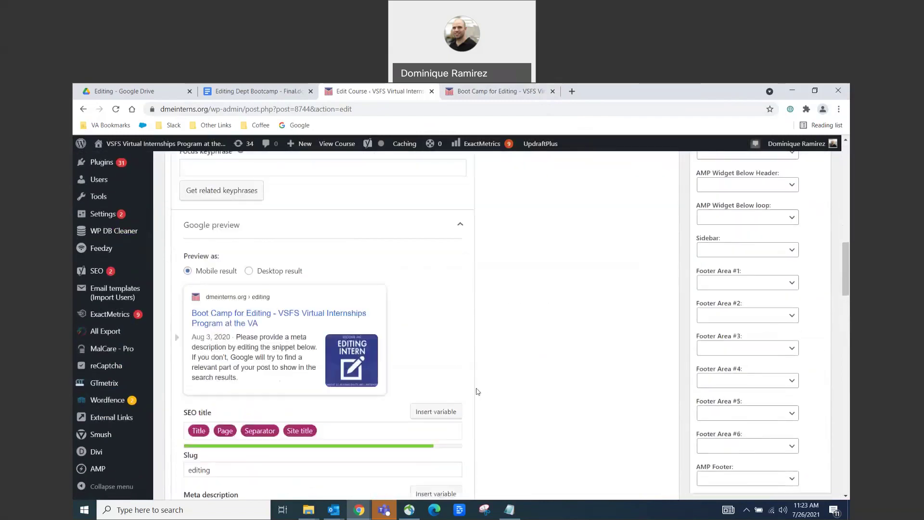
pyautogui.scroll(-8, 231, 375)
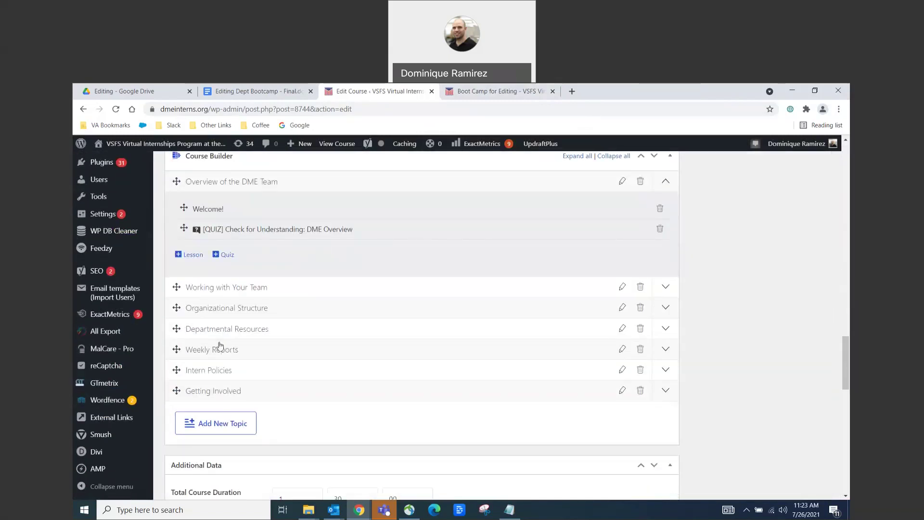
pyautogui.click(208, 289)
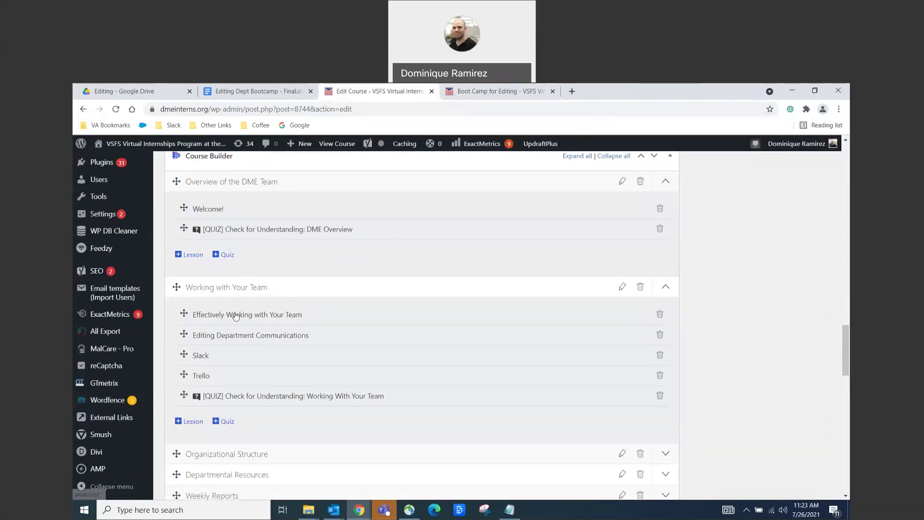
# Open the Slack lesson from the Working with Your Team topic for editing
pyautogui.click(202, 358)
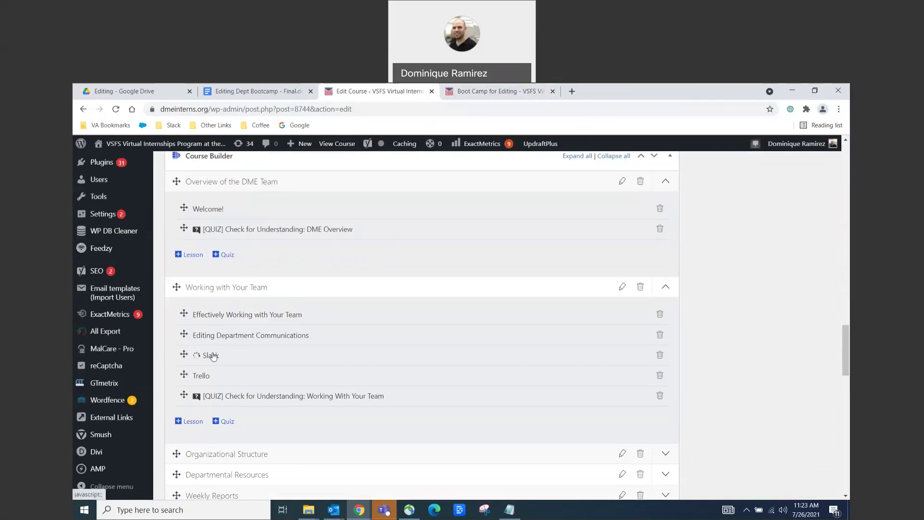
pyautogui.scroll(-6, 320, 374)
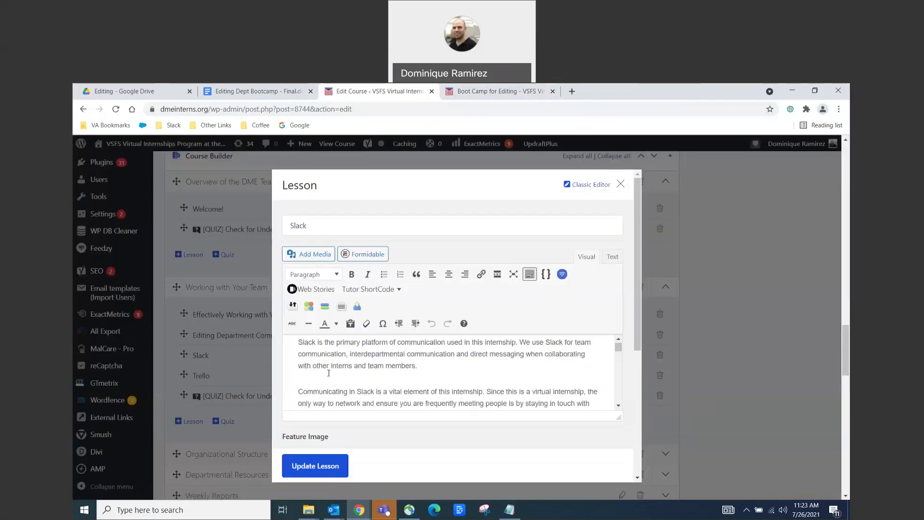
pyautogui.scroll(-10, 419, 357)
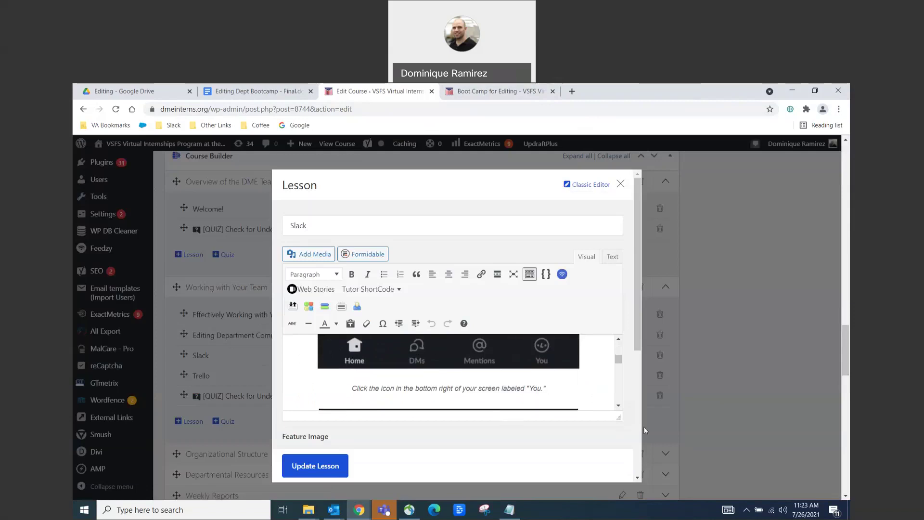
# Review the Slack lesson in its full-page Classic Editor tab, then close that tab
pyautogui.click(590, 184)
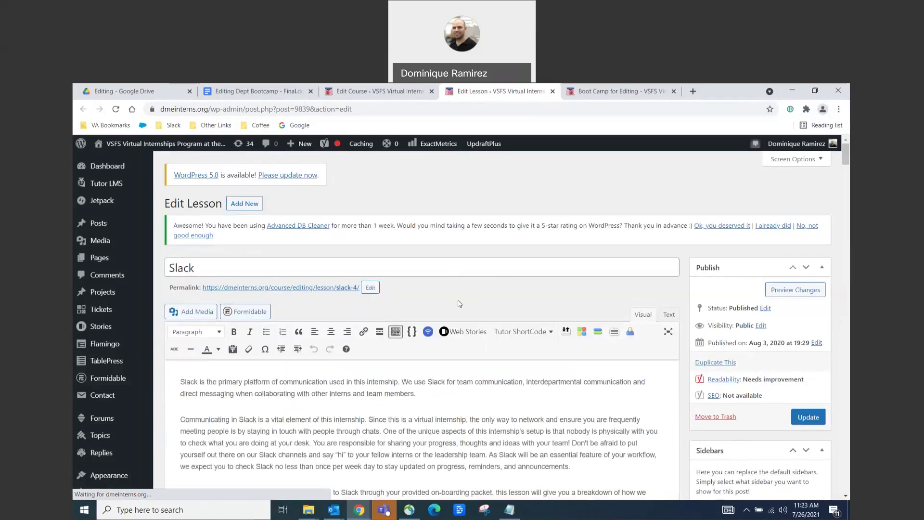
pyautogui.scroll(-7, 466, 301)
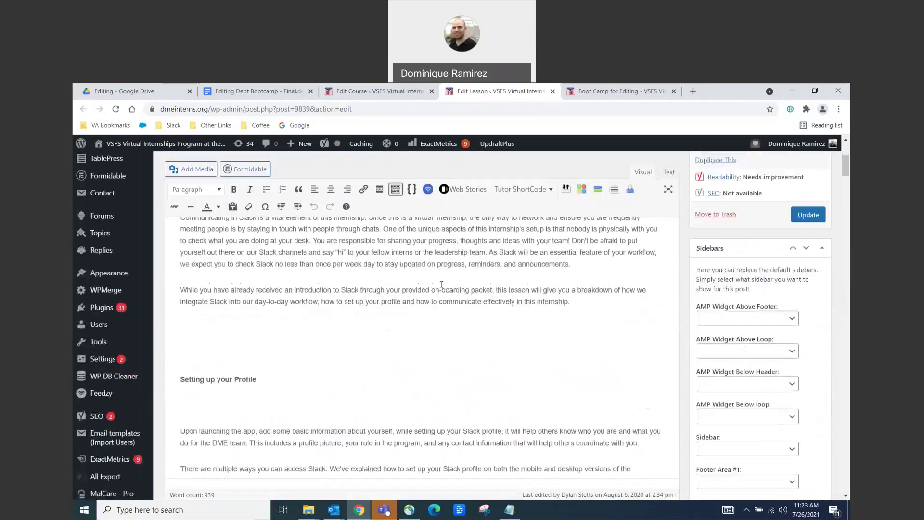
pyautogui.scroll(-4, 379, 295)
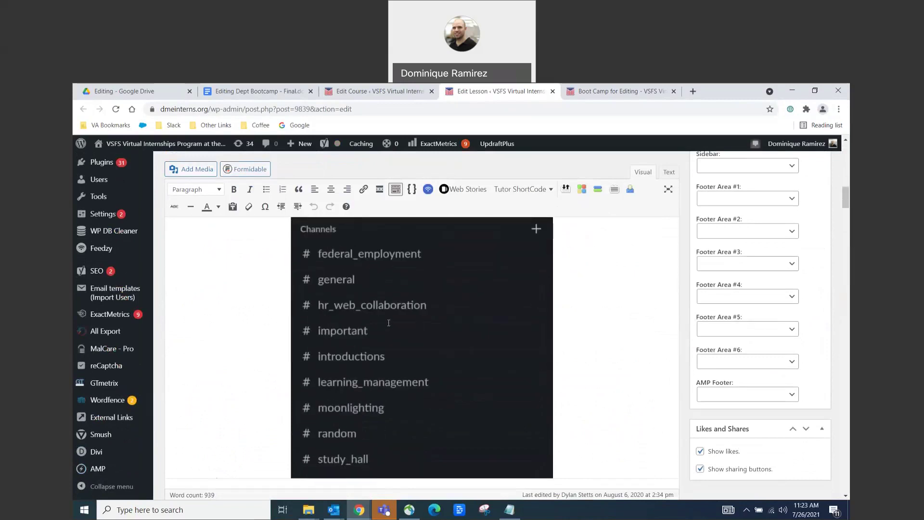
pyautogui.scroll(-15, 389, 322)
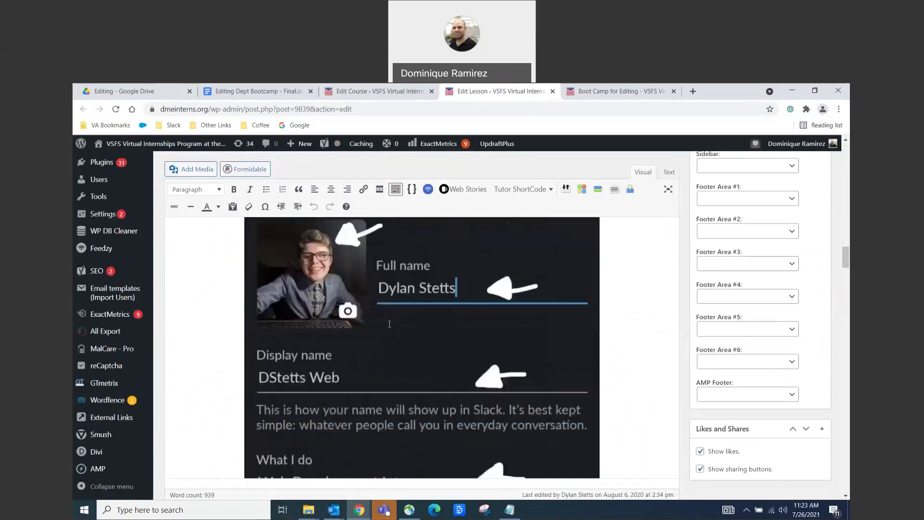
pyautogui.scroll(-15, 389, 323)
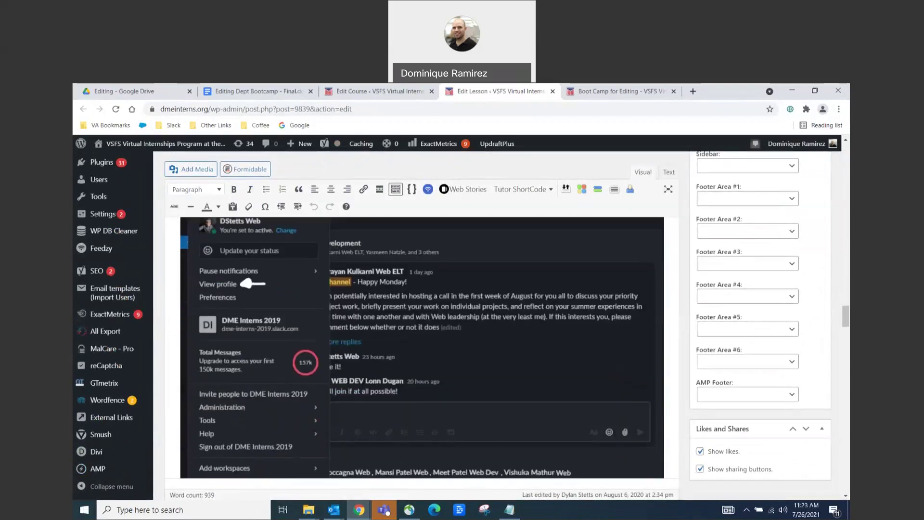
pyautogui.scroll(-15, 390, 327)
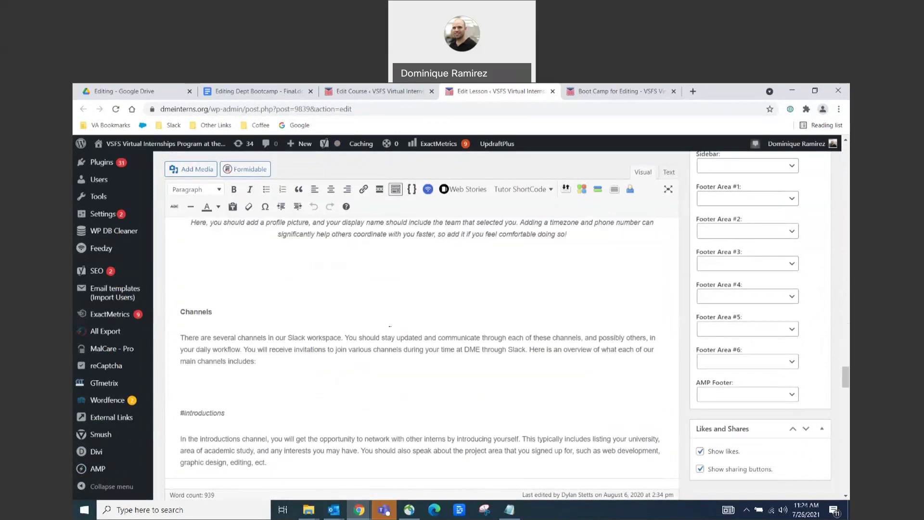
pyautogui.scroll(-10, 389, 326)
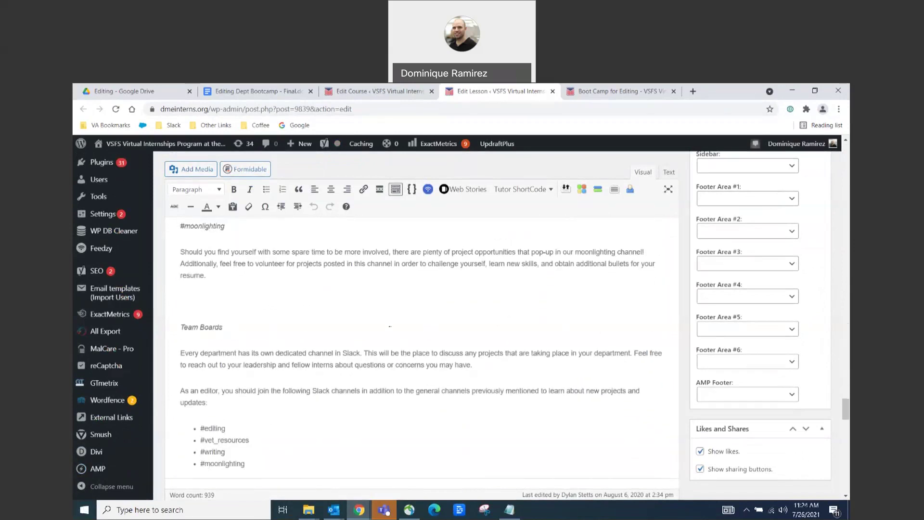
pyautogui.scroll(-5, 390, 326)
pyautogui.scroll(10, 705, 349)
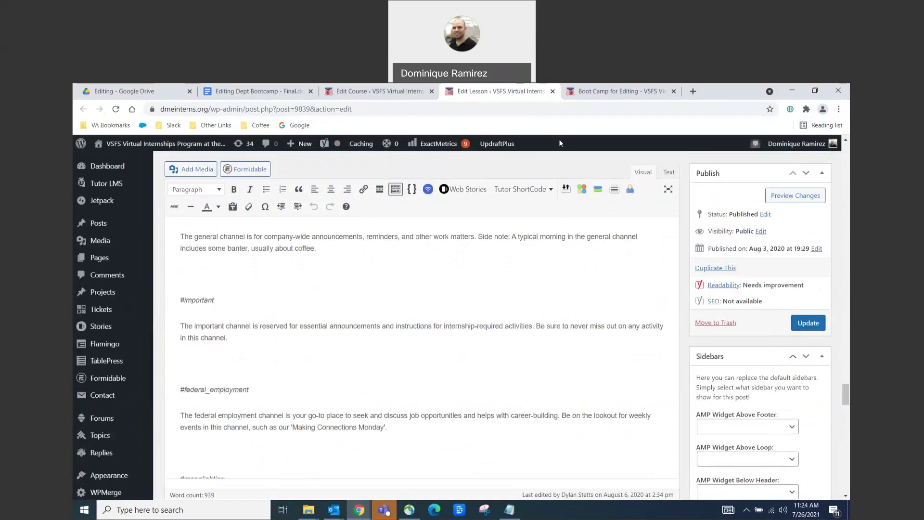
pyautogui.hotkey('ctrl', 'w')
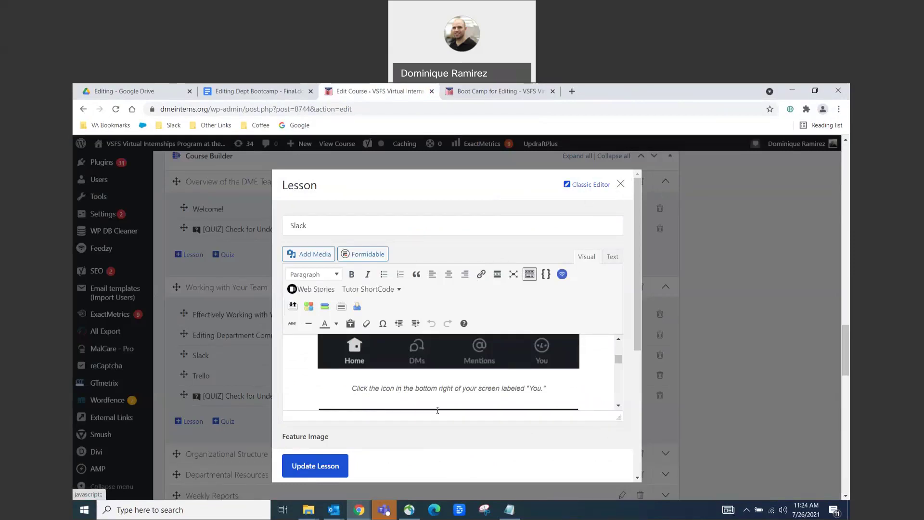
# Save the Slack lesson and expand Organizational Structure to reveal its three lessons and quiz
pyautogui.click(312, 472)
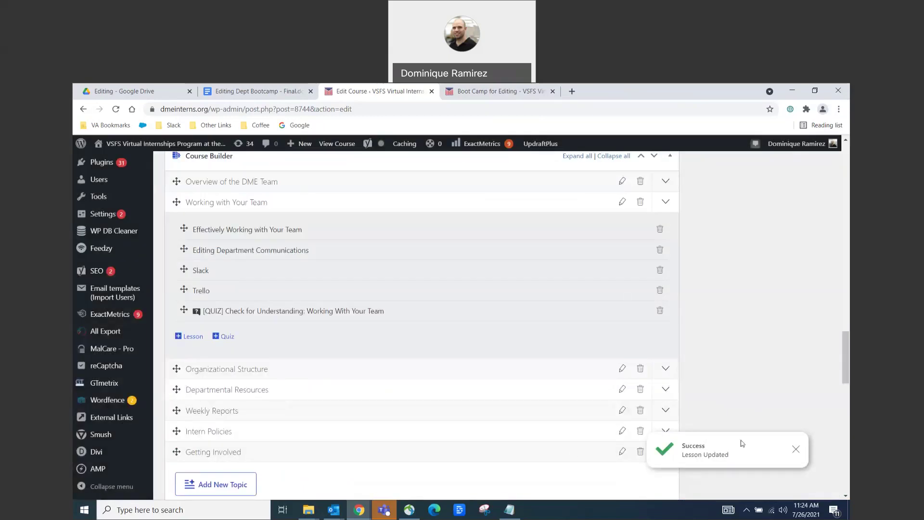
pyautogui.click(242, 369)
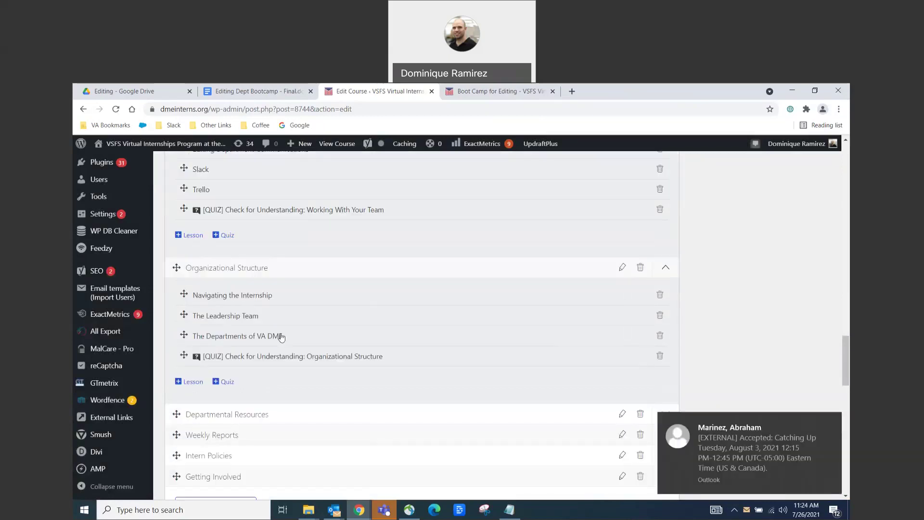
pyautogui.scroll(-2, 277, 337)
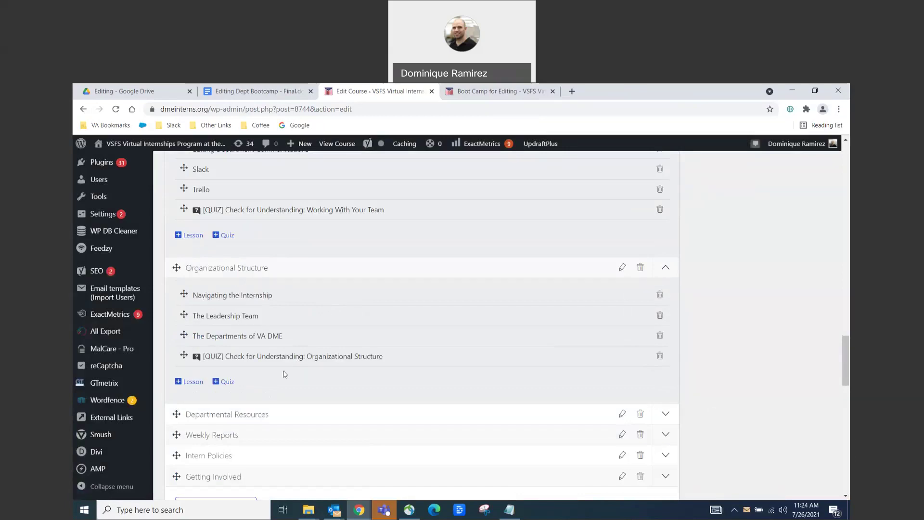
# Add a lesson titled 'Name' under Organizational Structure with body 'This is a sample lesson...' and save it
pyautogui.click(190, 382)
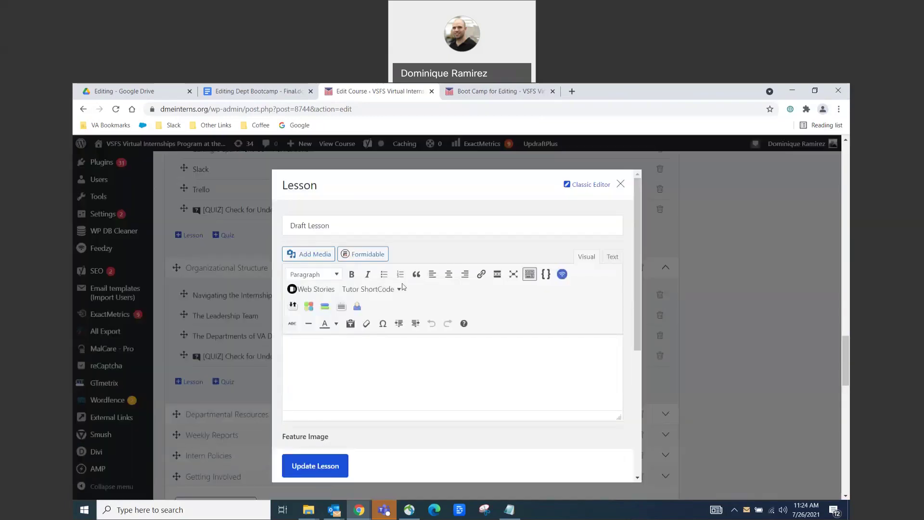
pyautogui.click(317, 226)
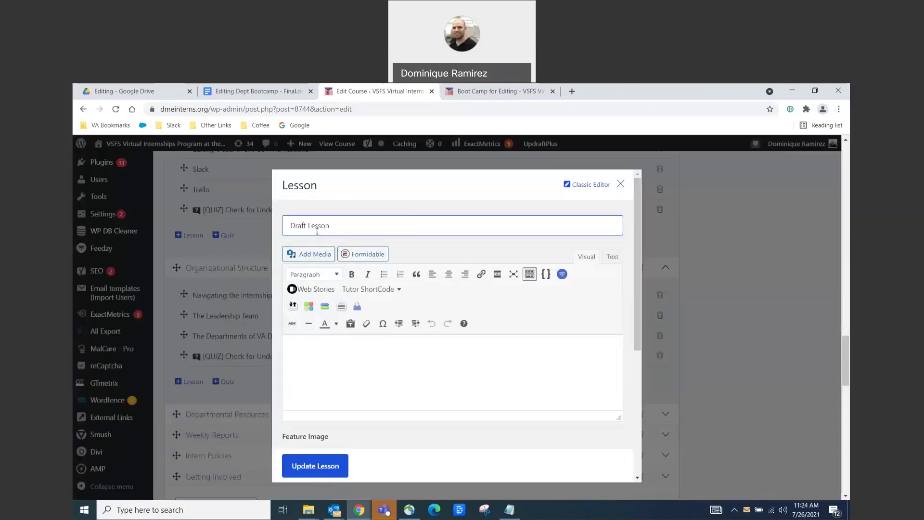
pyautogui.tripleClick(317, 231)
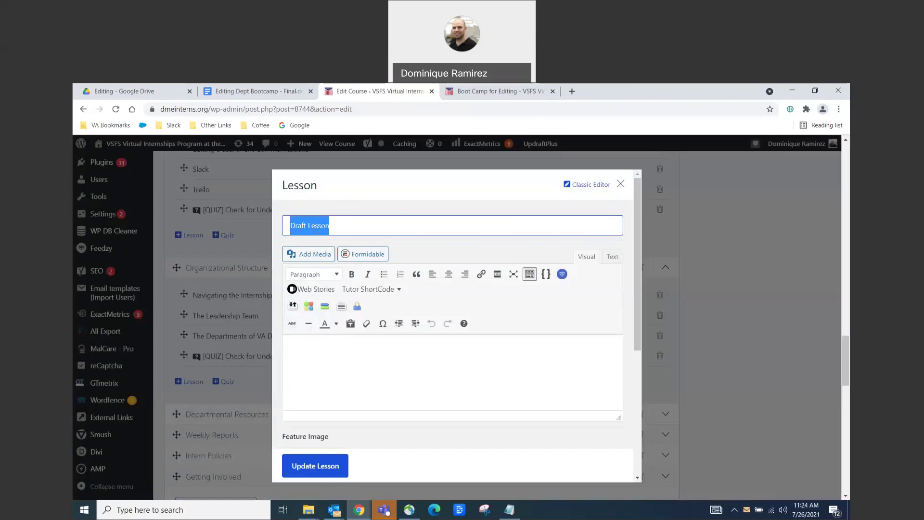
pyautogui.write('Name')
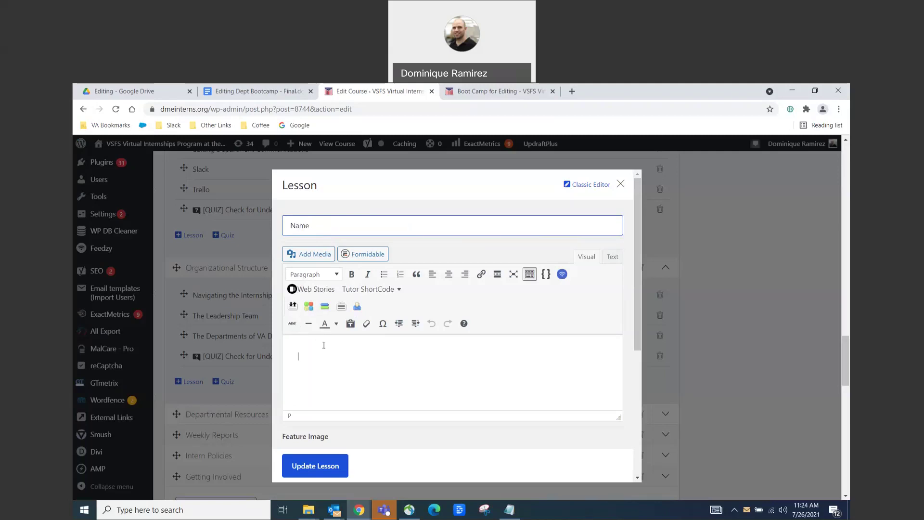
pyautogui.click(324, 345)
pyautogui.write('This is a sma')
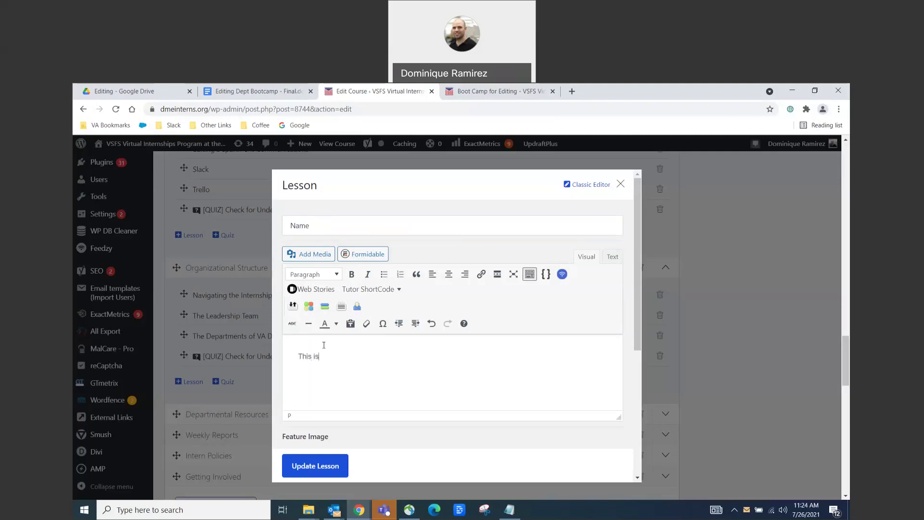
pyautogui.write('ple les')
pyautogui.hotkey('ctrl', 'BackSpace')
pyautogui.hotkey('ctrl', 'BackSpace')
pyautogui.write('samp')
pyautogui.click(339, 472)
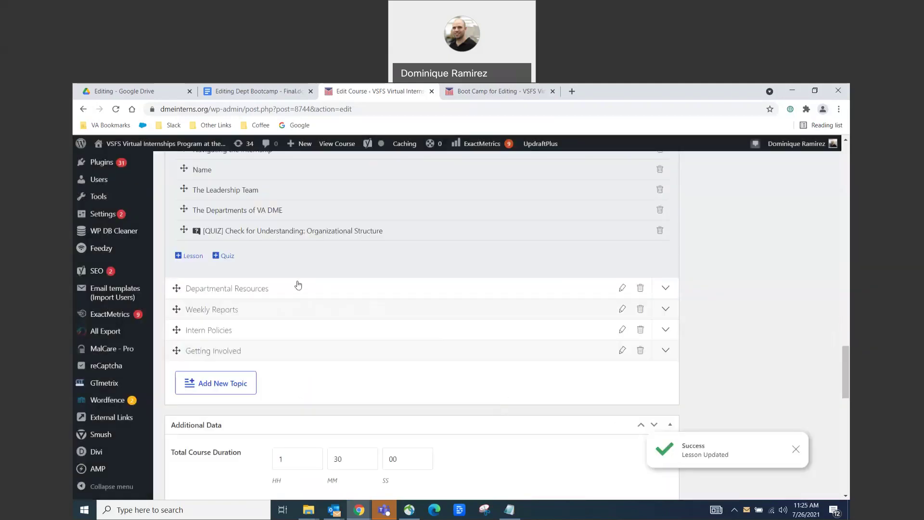
# Open and close the Name lesson, then start deleting its row from Organizational Structure
pyautogui.scroll(3, 263, 301)
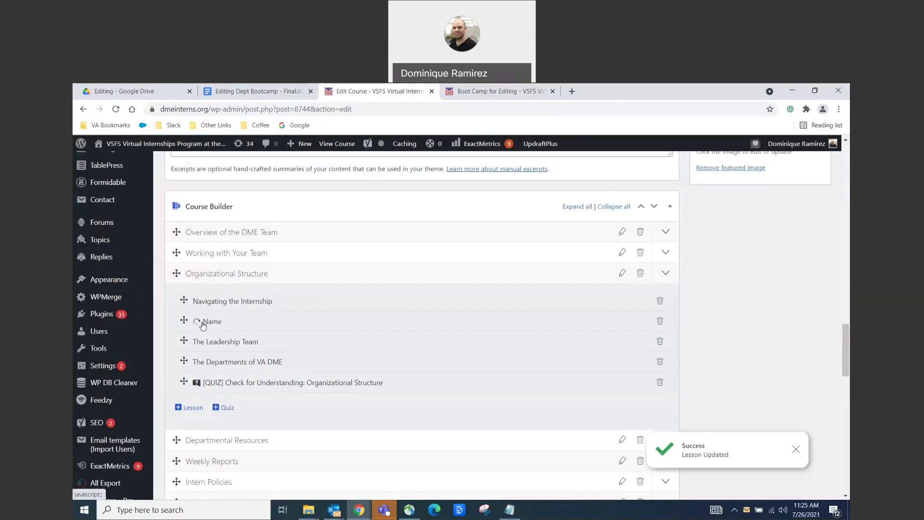
pyautogui.click(202, 323)
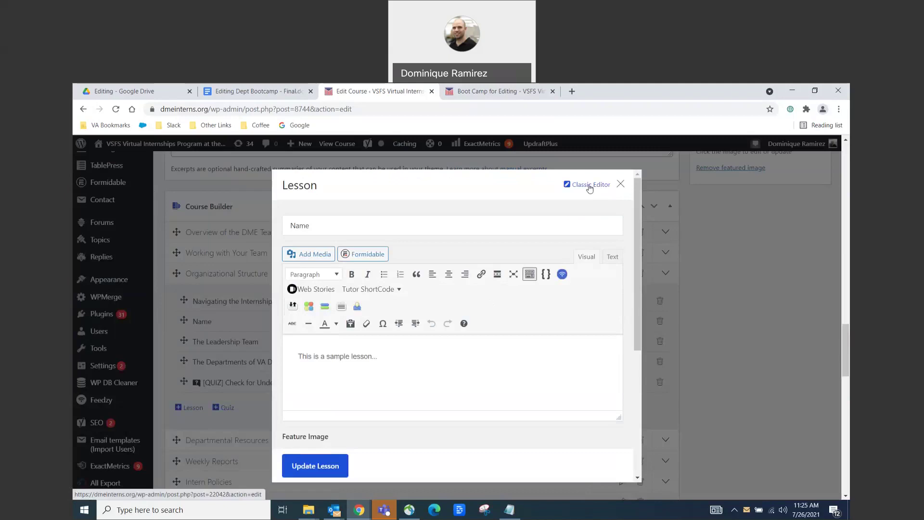
pyautogui.click(621, 184)
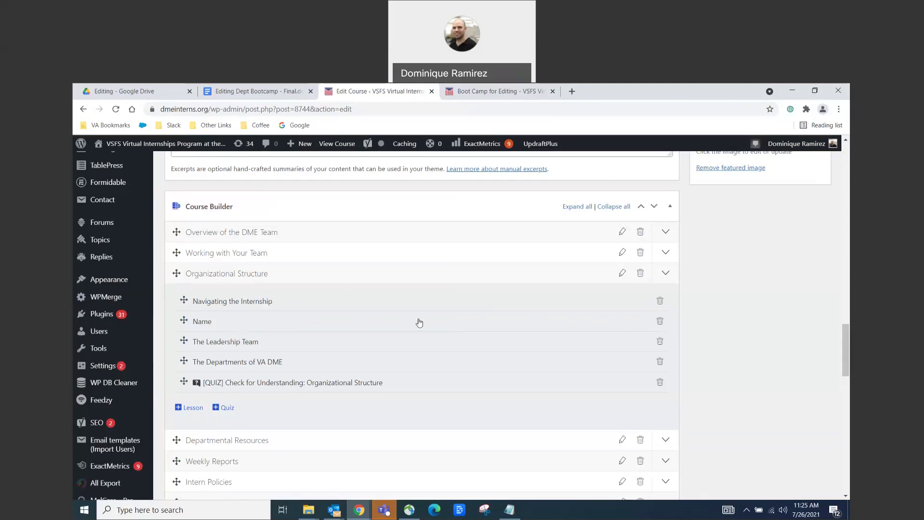
pyautogui.click(660, 321)
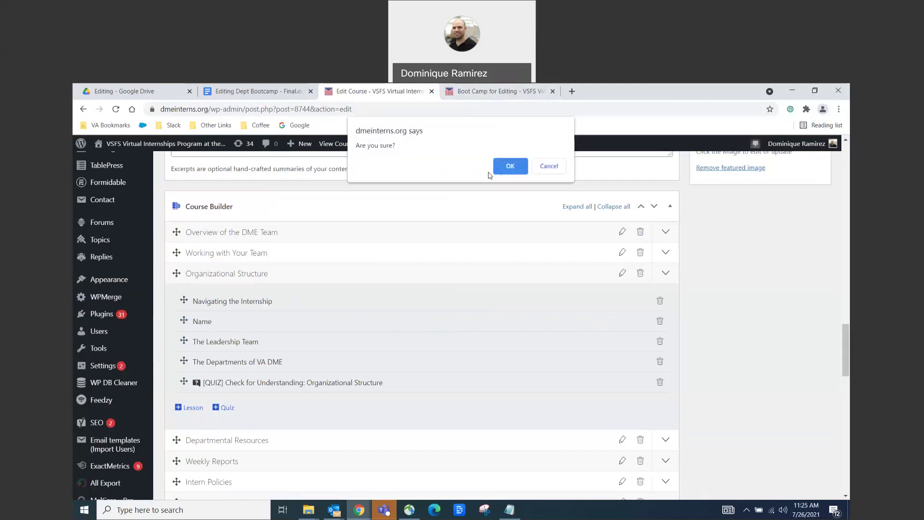
# Confirm the Name lesson deletion, expand Departmental Resources, and leave Editing Tips in its original position
pyautogui.click(510, 166)
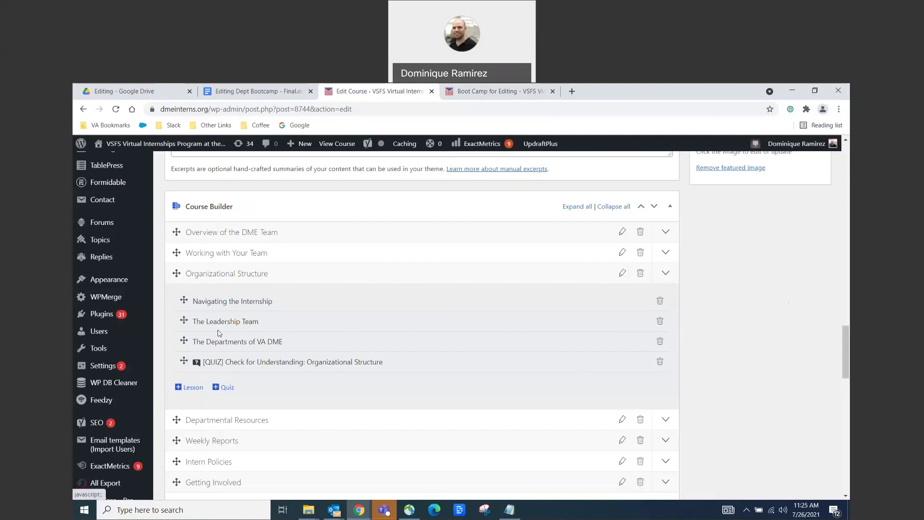
pyautogui.scroll(-1, 221, 335)
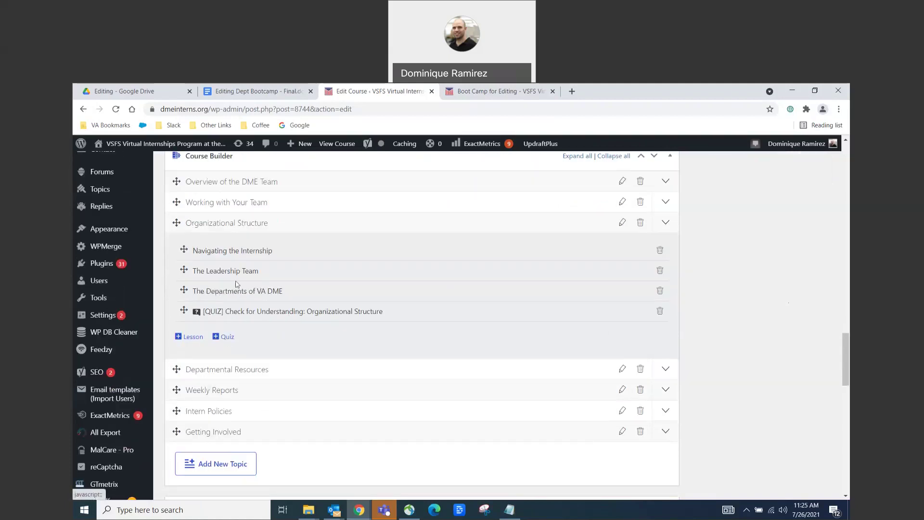
pyautogui.click(209, 370)
pyautogui.scroll(-3, 217, 373)
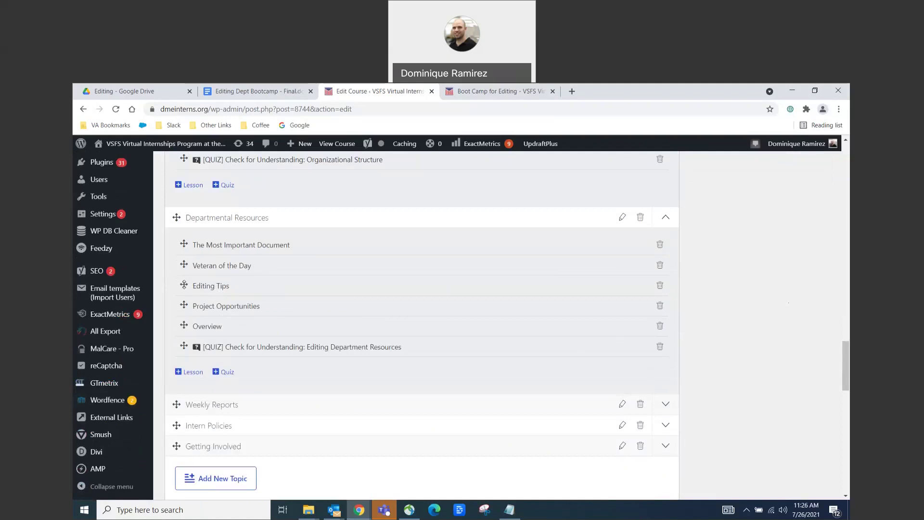
pyautogui.moveTo(184, 284); pyautogui.dragTo(183, 283)
pyautogui.moveTo(184, 284); pyautogui.dragTo(193, 290)
# Open Veteran of the Day, launch it in the Classic Editor tab, then close that tab
pyautogui.click(215, 267)
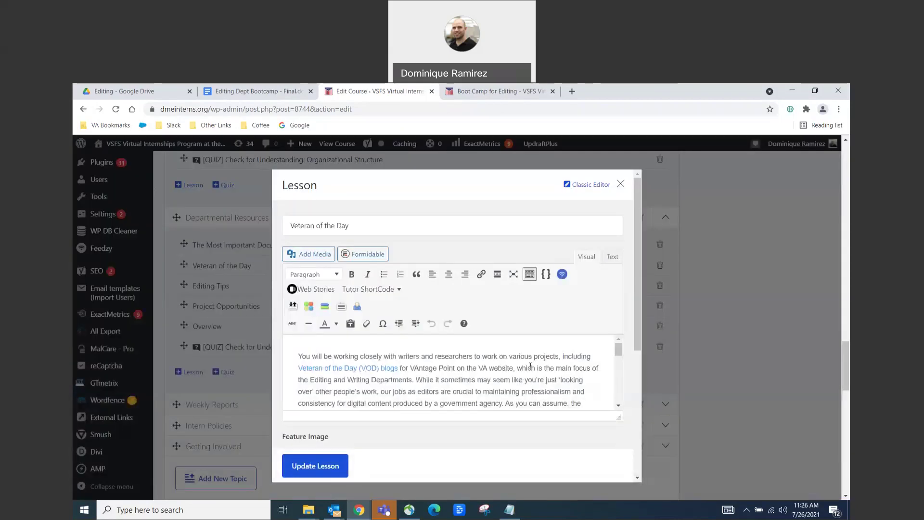
pyautogui.scroll(-5, 530, 366)
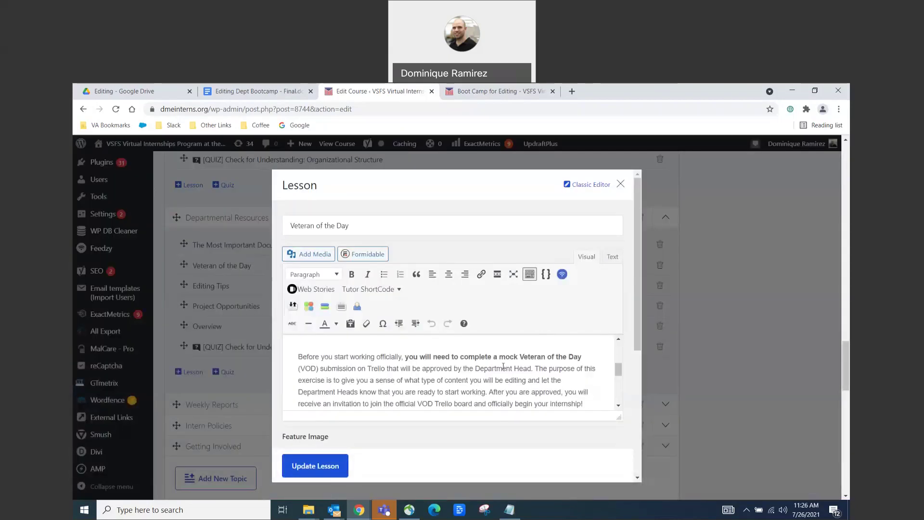
pyautogui.click(588, 184)
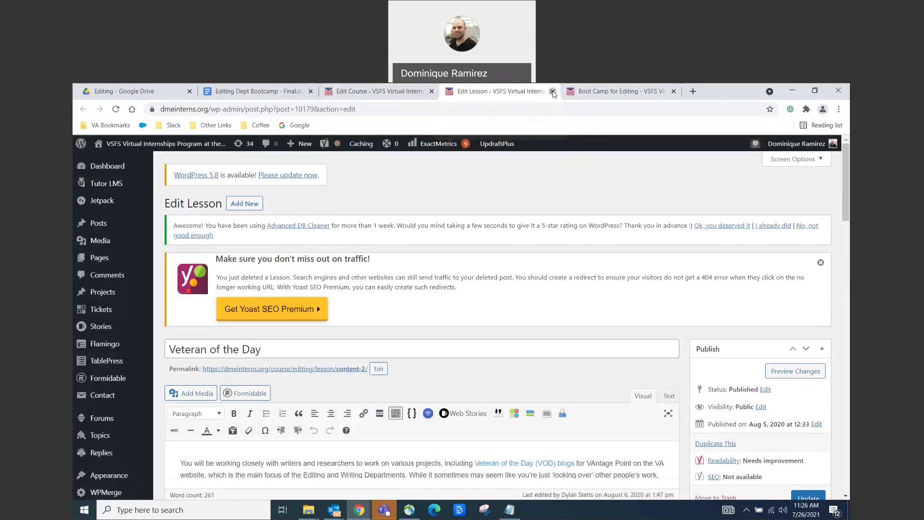
pyautogui.click(552, 92)
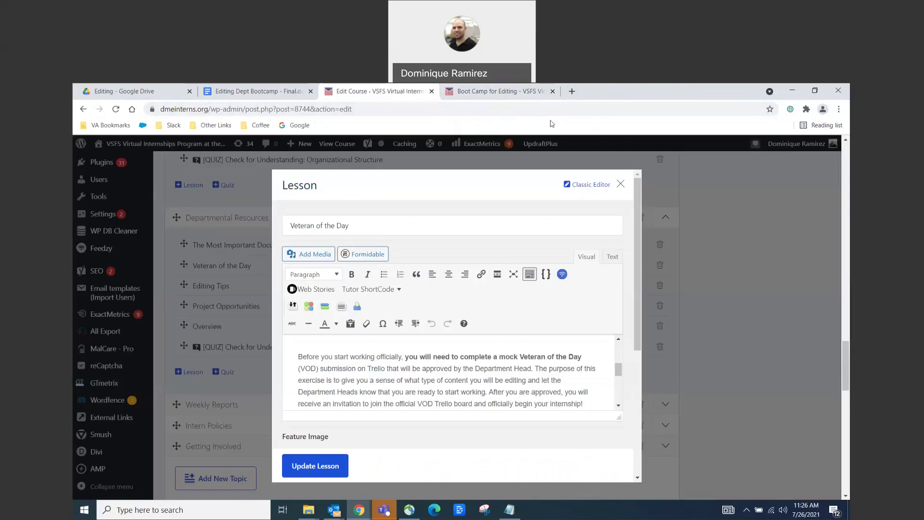
# Close the Veteran of the Day lesson editor and update the Boot Camp for Editing course
pyautogui.click(622, 187)
pyautogui.scroll(-5, 799, 395)
pyautogui.scroll(-5, 813, 406)
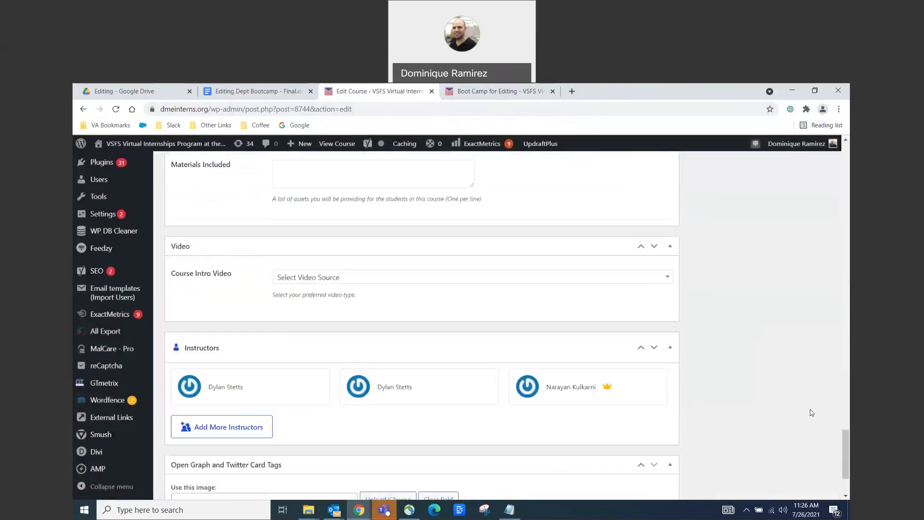
pyautogui.scroll(10, 813, 409)
pyautogui.scroll(15, 814, 414)
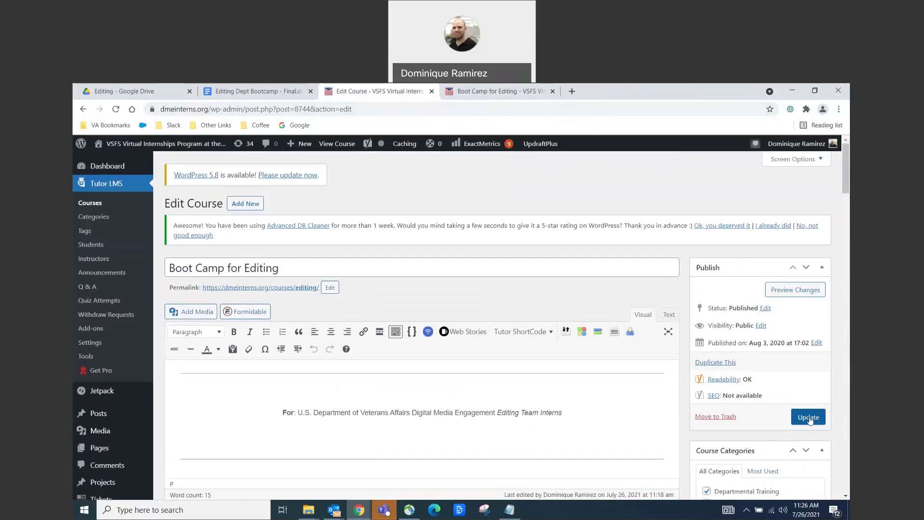
pyautogui.click(810, 417)
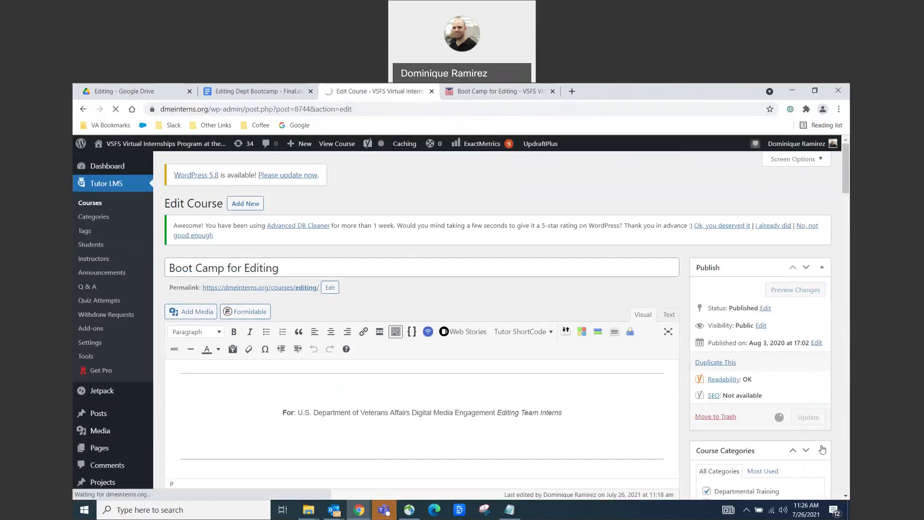